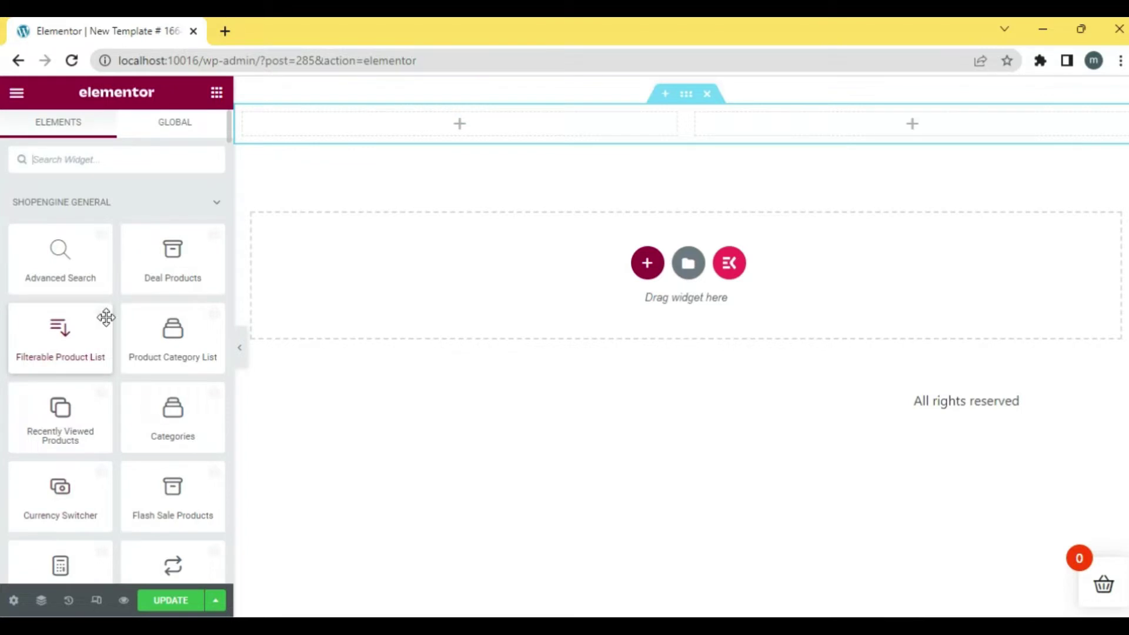
Step: Add a Product Images widget to the first column of the two-column section
{"action": "scroll", "coordinate": [106, 317], "scroll_direction": "down", "scroll_amount": 1}
{"action": "scroll", "coordinate": [109, 320], "scroll_direction": "down", "scroll_amount": 5}
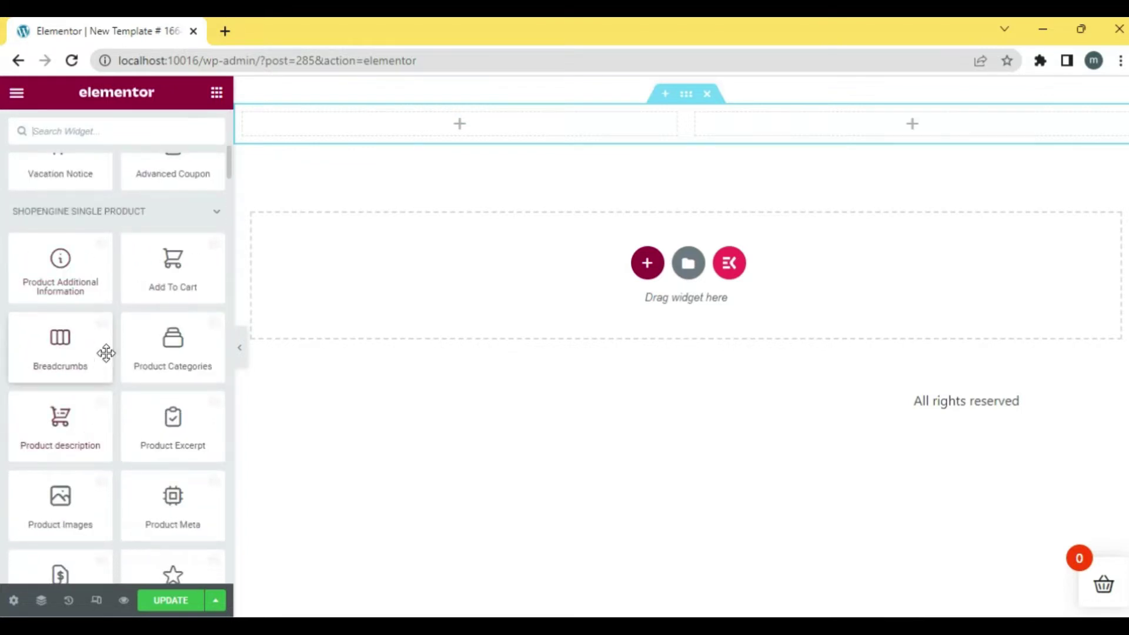
{"action": "scroll", "coordinate": [106, 352], "scroll_direction": "down", "scroll_amount": 1}
{"action": "left_click_drag", "start_coordinate": [76, 436], "coordinate": [455, 137]}
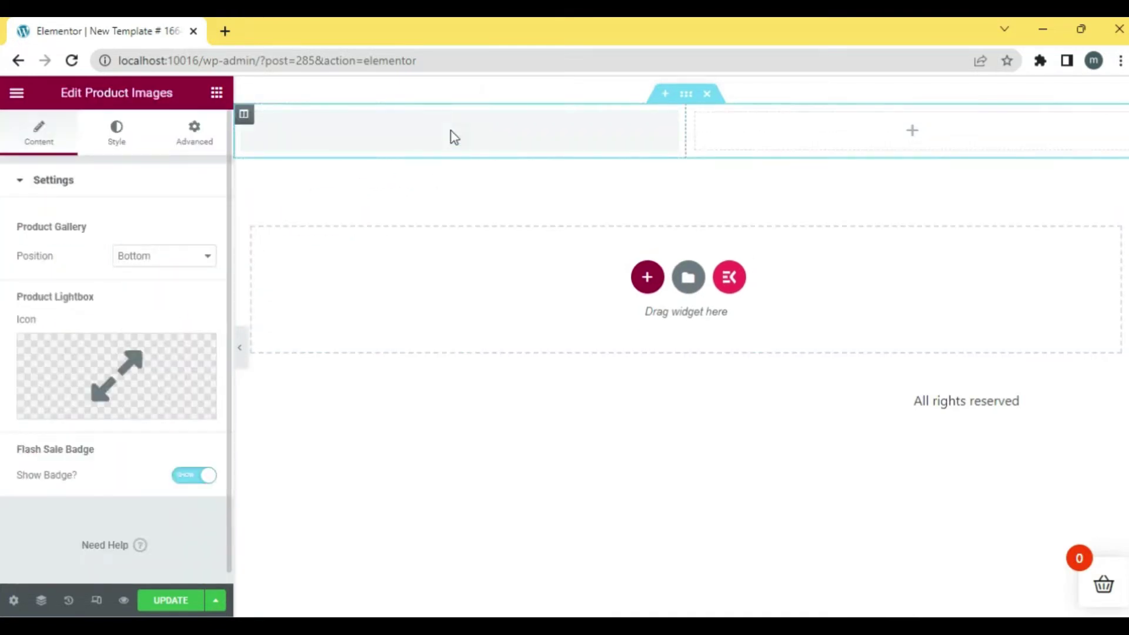
Step: Add a Product Meta widget to the empty column beside the product image
{"action": "left_click", "coordinate": [217, 92]}
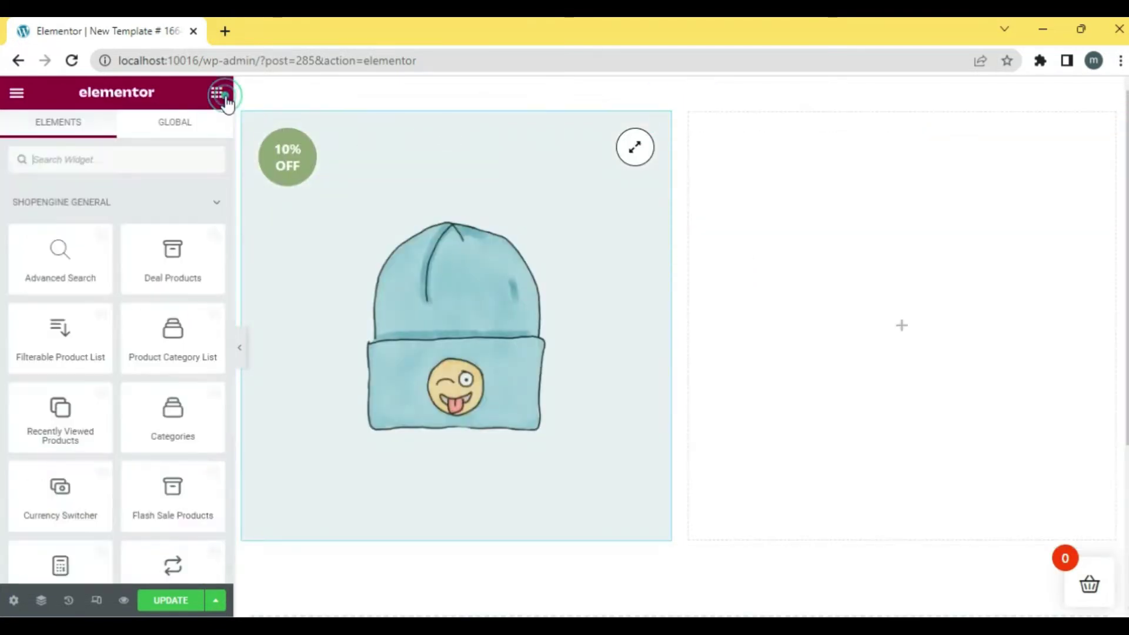
{"action": "scroll", "coordinate": [116, 375], "scroll_direction": "down", "scroll_amount": 8}
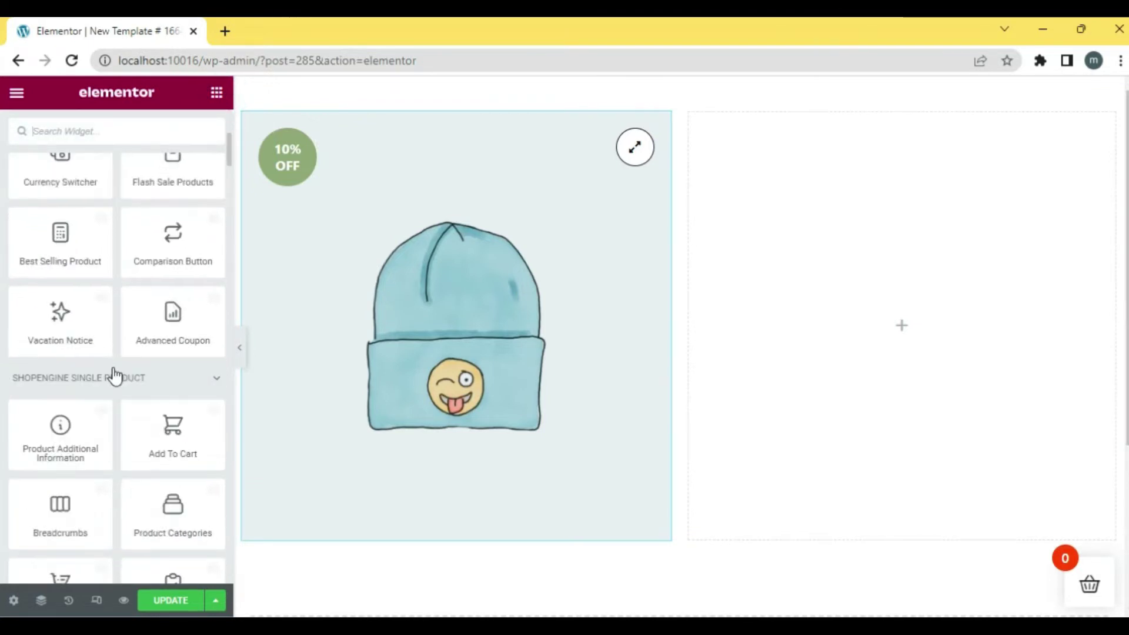
{"action": "scroll", "coordinate": [113, 368], "scroll_direction": "down", "scroll_amount": 1}
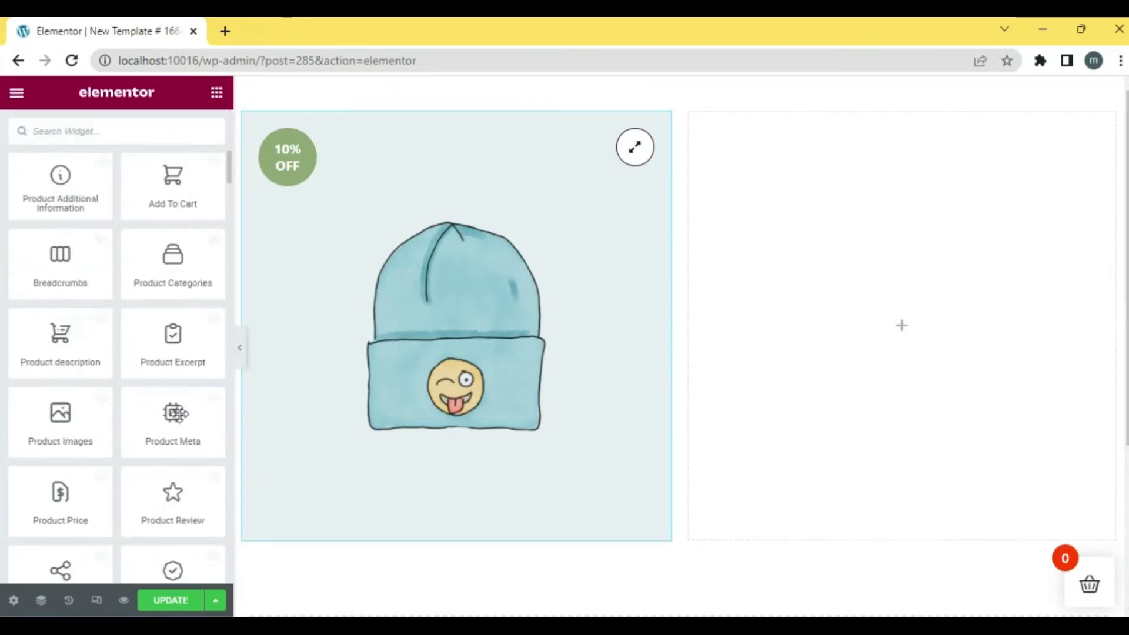
{"action": "left_click_drag", "start_coordinate": [190, 423], "coordinate": [762, 135]}
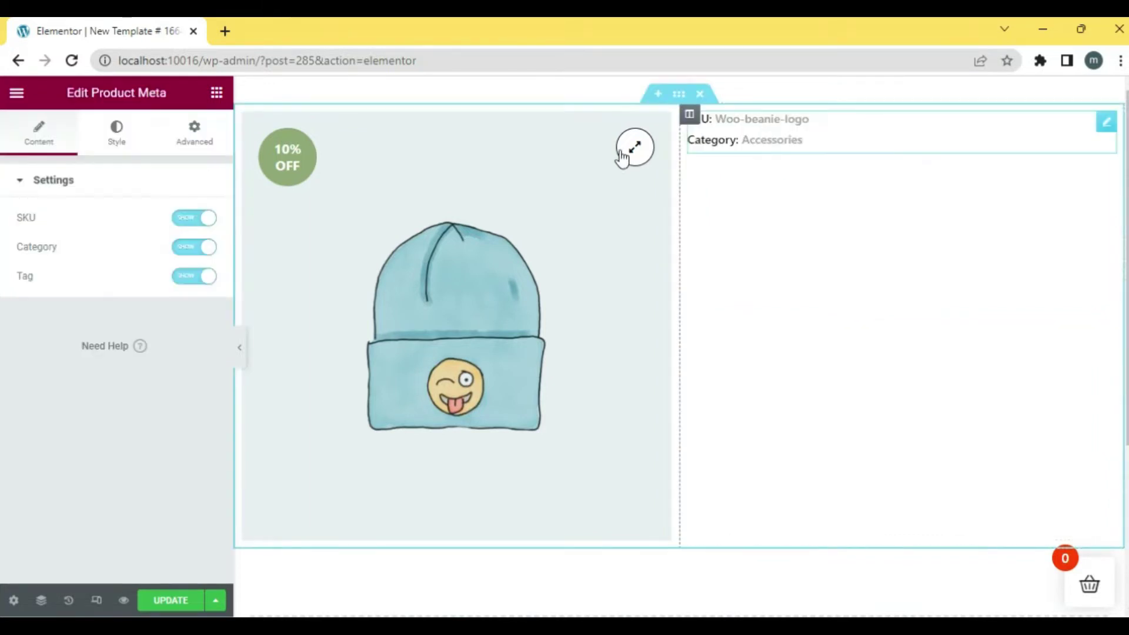
Step: Find the Product Title widget among the single-product widgets and place it below the SKU and category lines
{"action": "left_click", "coordinate": [218, 94]}
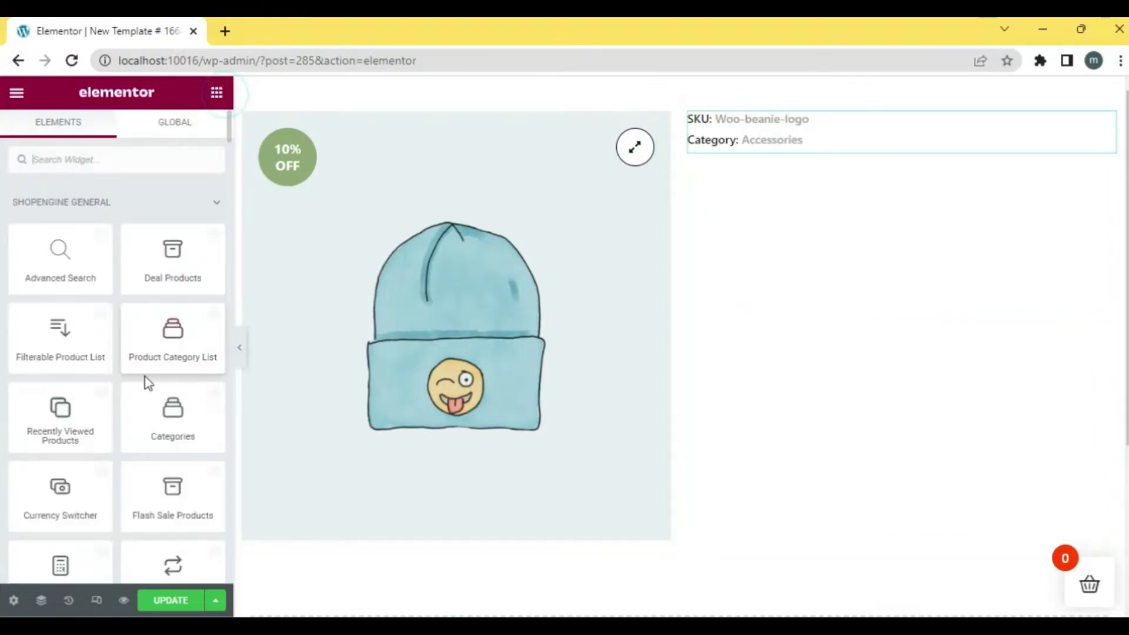
{"action": "scroll", "coordinate": [147, 385], "scroll_direction": "down", "scroll_amount": 1}
{"action": "scroll", "coordinate": [151, 388], "scroll_direction": "down", "scroll_amount": 5}
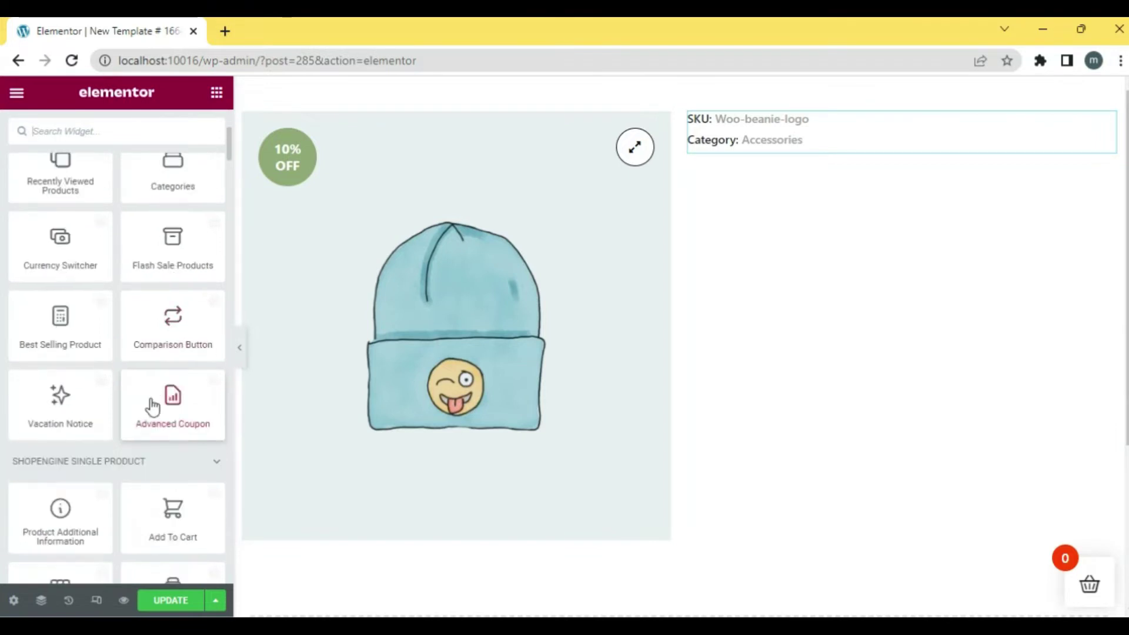
{"action": "scroll", "coordinate": [155, 399], "scroll_direction": "down", "scroll_amount": 4}
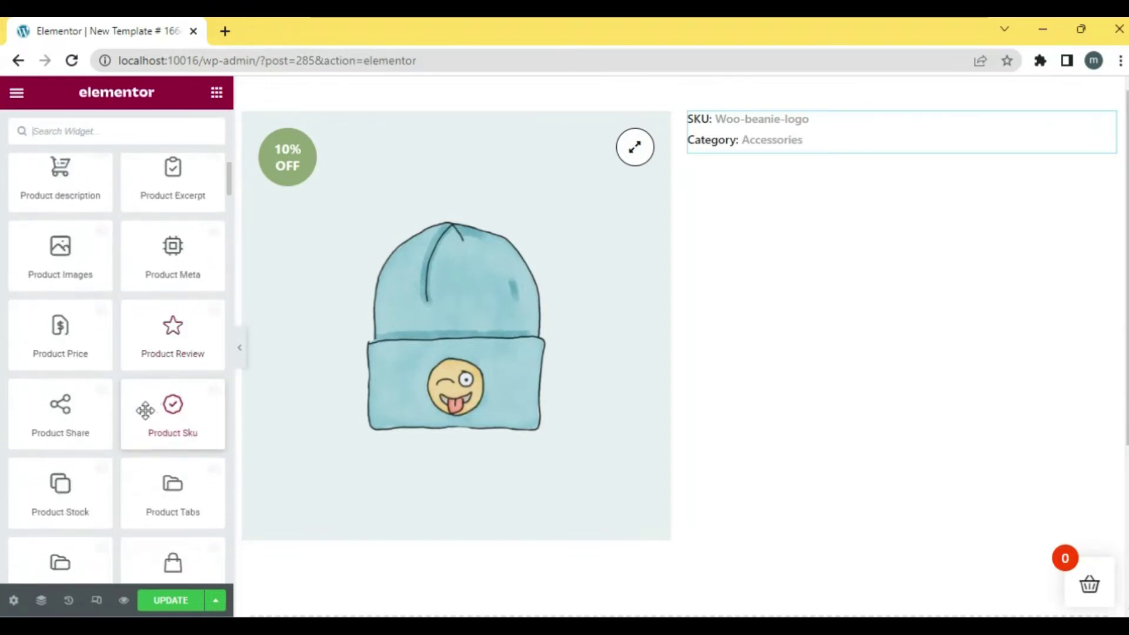
{"action": "scroll", "coordinate": [159, 395], "scroll_direction": "up", "scroll_amount": 1}
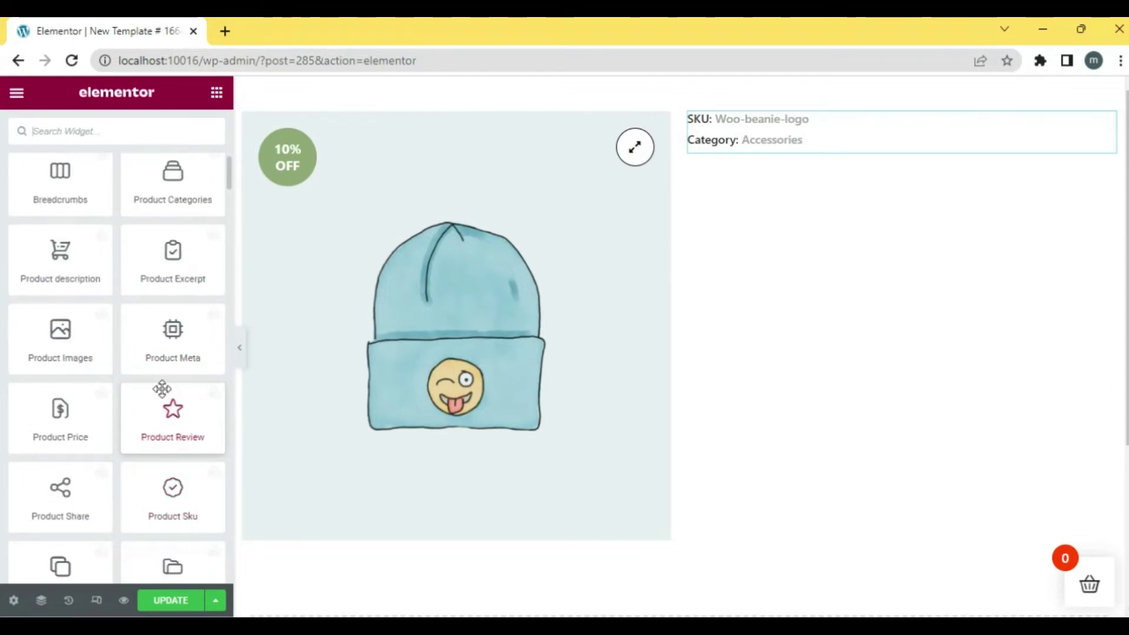
{"action": "scroll", "coordinate": [162, 390], "scroll_direction": "up", "scroll_amount": 3}
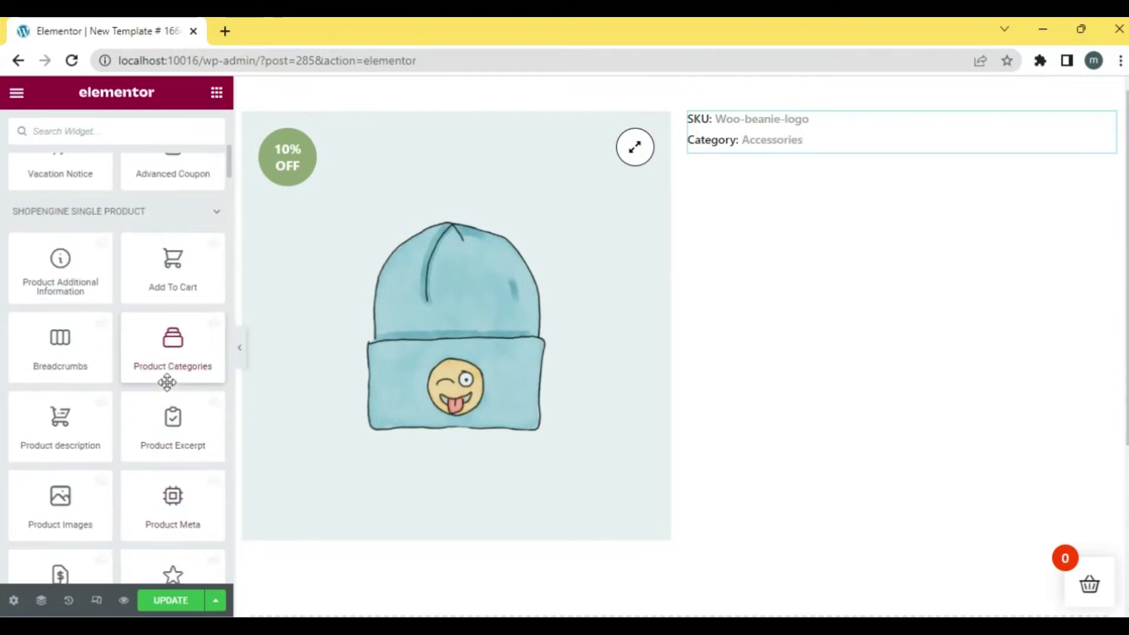
{"action": "scroll", "coordinate": [175, 386], "scroll_direction": "down", "scroll_amount": 2}
{"action": "scroll", "coordinate": [184, 390], "scroll_direction": "down", "scroll_amount": 5}
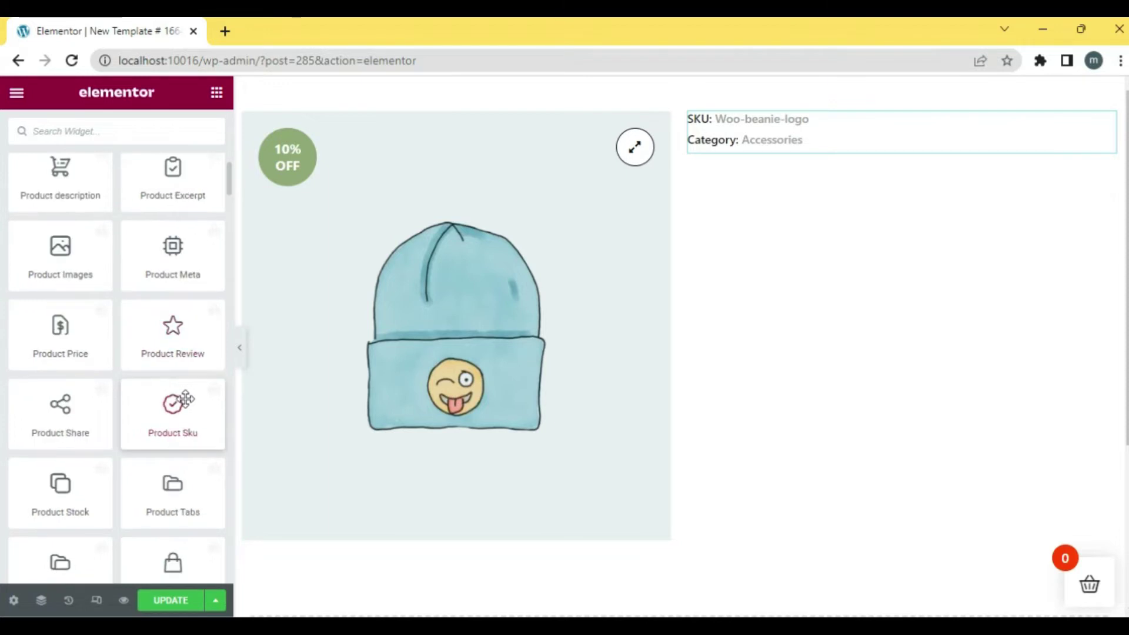
{"action": "scroll", "coordinate": [187, 405], "scroll_direction": "down", "scroll_amount": 3}
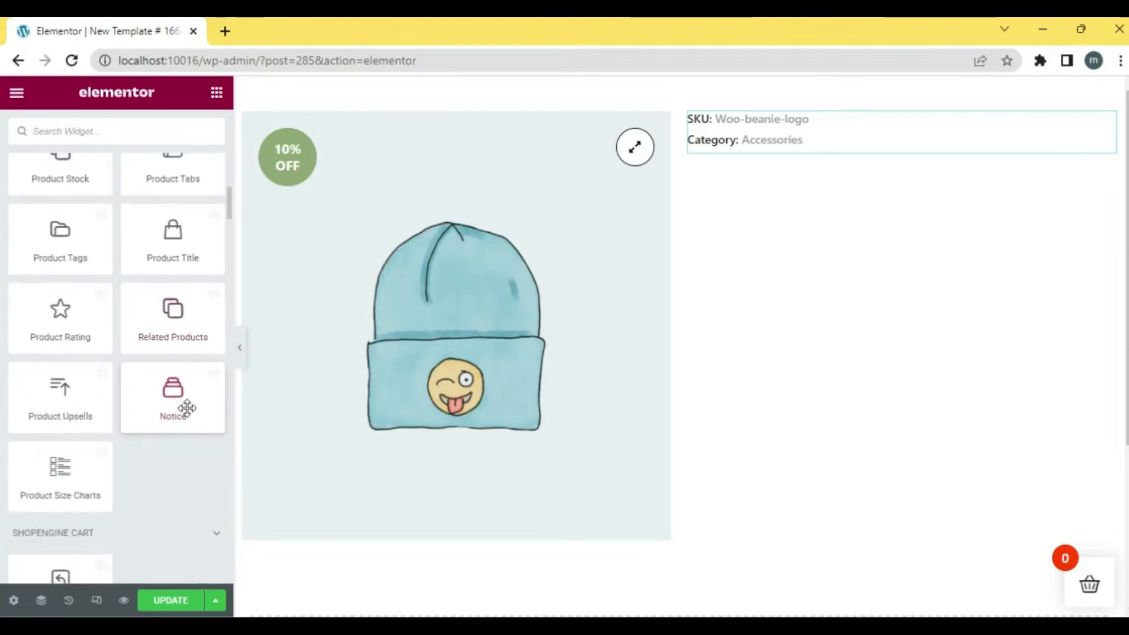
{"action": "scroll", "coordinate": [190, 419], "scroll_direction": "up", "scroll_amount": 1}
{"action": "scroll", "coordinate": [187, 415], "scroll_direction": "up", "scroll_amount": 1}
{"action": "left_click_drag", "start_coordinate": [172, 320], "coordinate": [758, 166]}
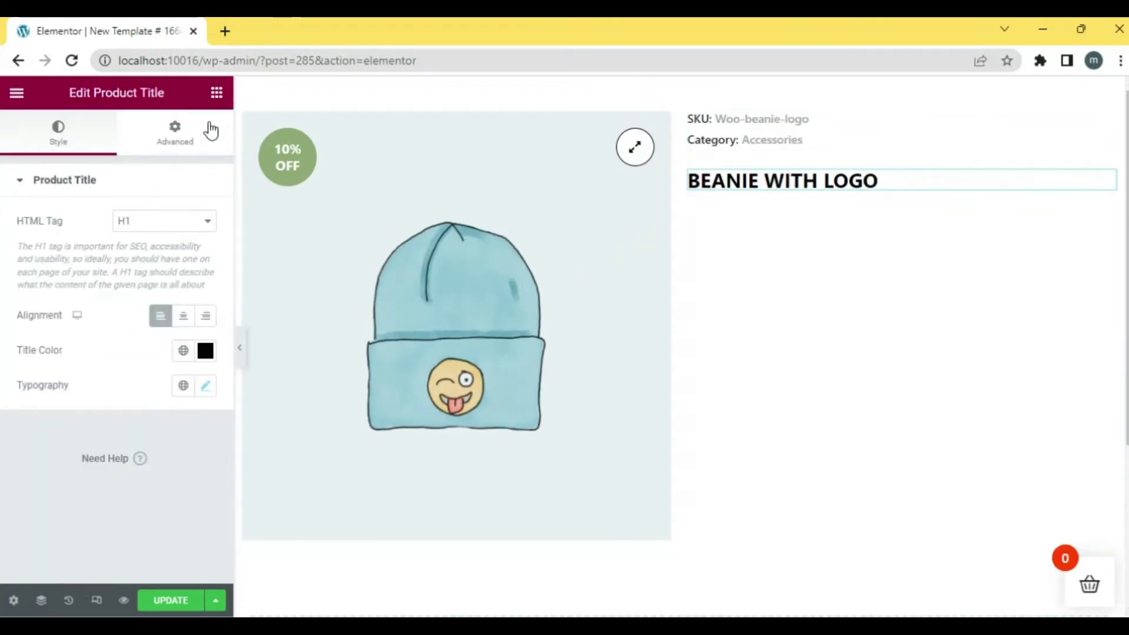
Step: Place a Product description widget directly below the product title
{"action": "left_click", "coordinate": [216, 94]}
{"action": "scroll", "coordinate": [180, 329], "scroll_direction": "down", "scroll_amount": 8}
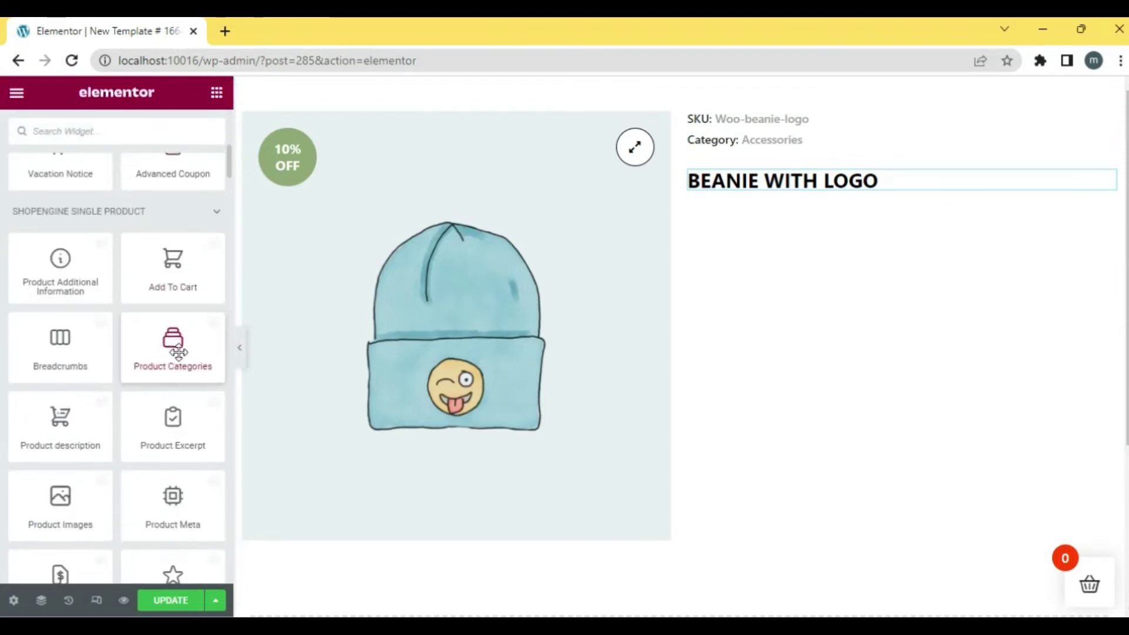
{"action": "left_click_drag", "start_coordinate": [86, 433], "coordinate": [781, 187]}
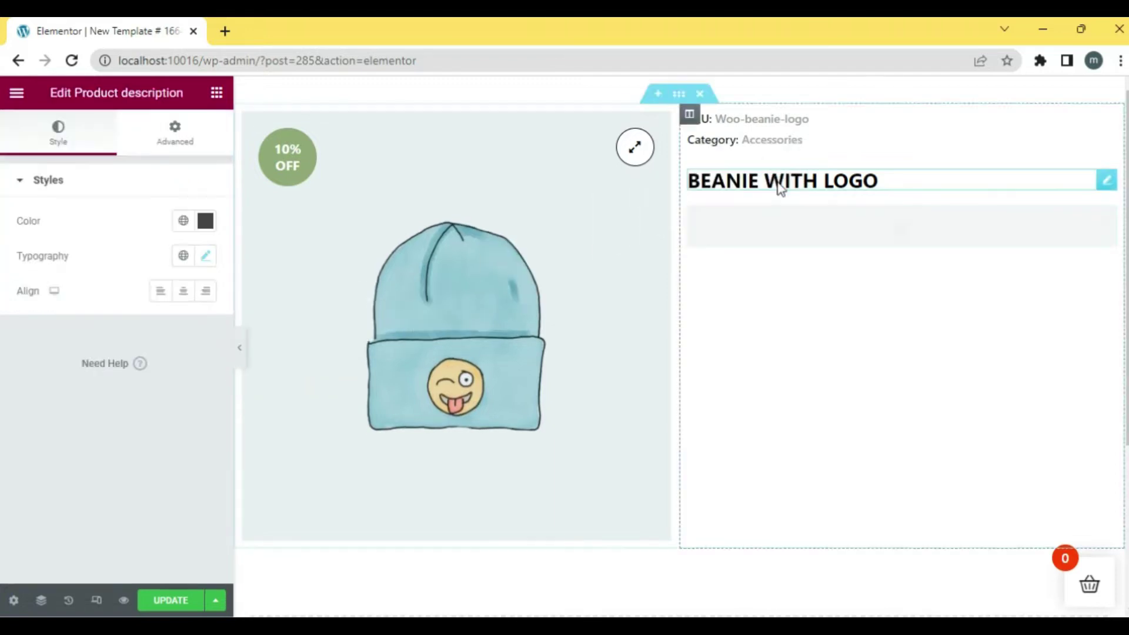
Step: Place a Product Price widget directly below the product description
{"action": "left_click", "coordinate": [214, 100]}
{"action": "scroll", "coordinate": [129, 397], "scroll_direction": "down", "scroll_amount": 5}
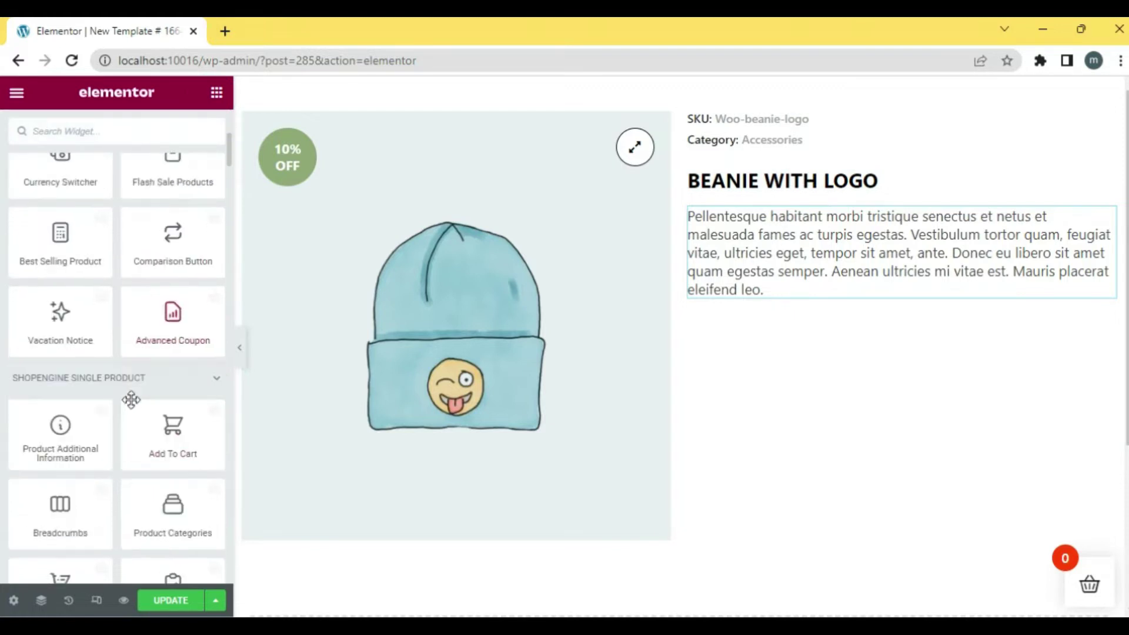
{"action": "scroll", "coordinate": [131, 400], "scroll_direction": "down", "scroll_amount": 2}
{"action": "scroll", "coordinate": [131, 402], "scroll_direction": "down", "scroll_amount": 2}
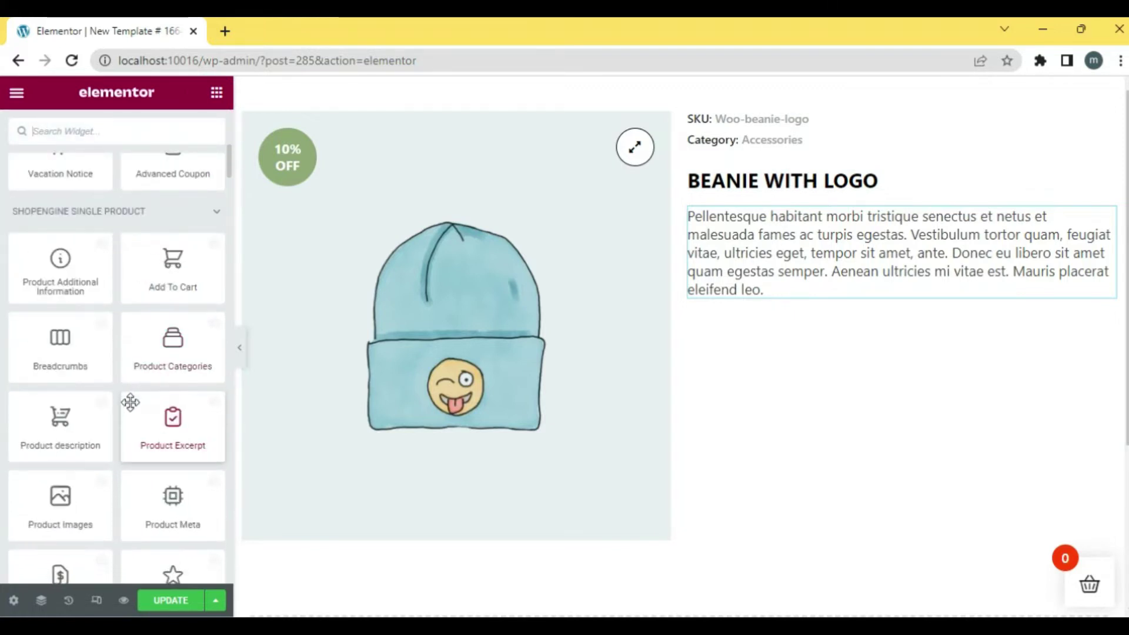
{"action": "scroll", "coordinate": [127, 418], "scroll_direction": "down", "scroll_amount": 2}
{"action": "scroll", "coordinate": [126, 419], "scroll_direction": "down", "scroll_amount": 2}
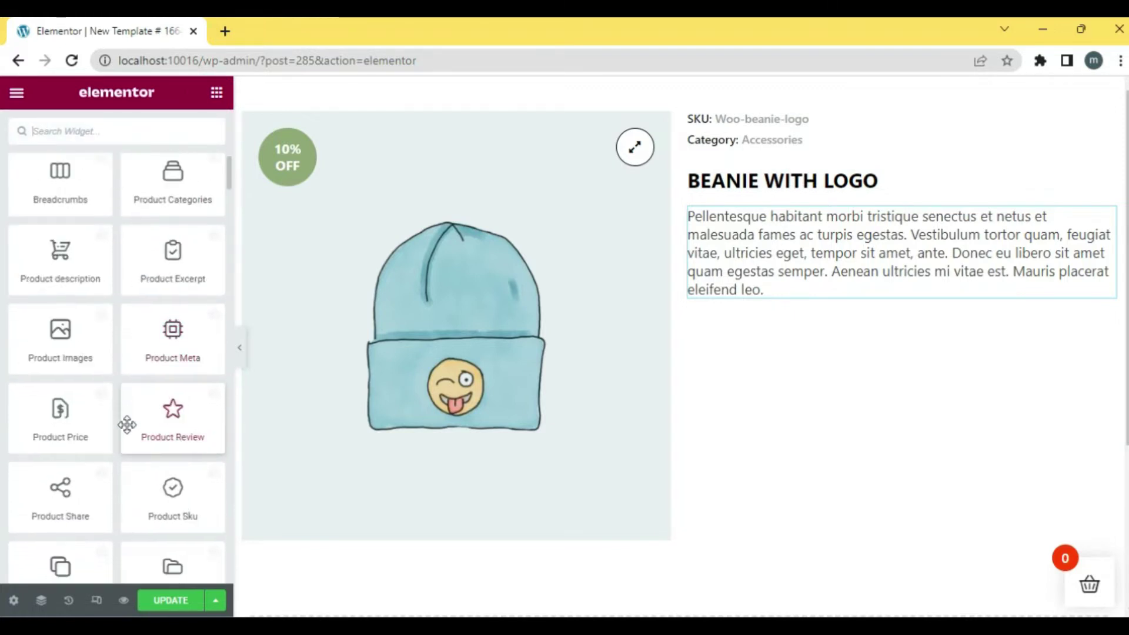
{"action": "left_click_drag", "start_coordinate": [65, 421], "coordinate": [802, 300]}
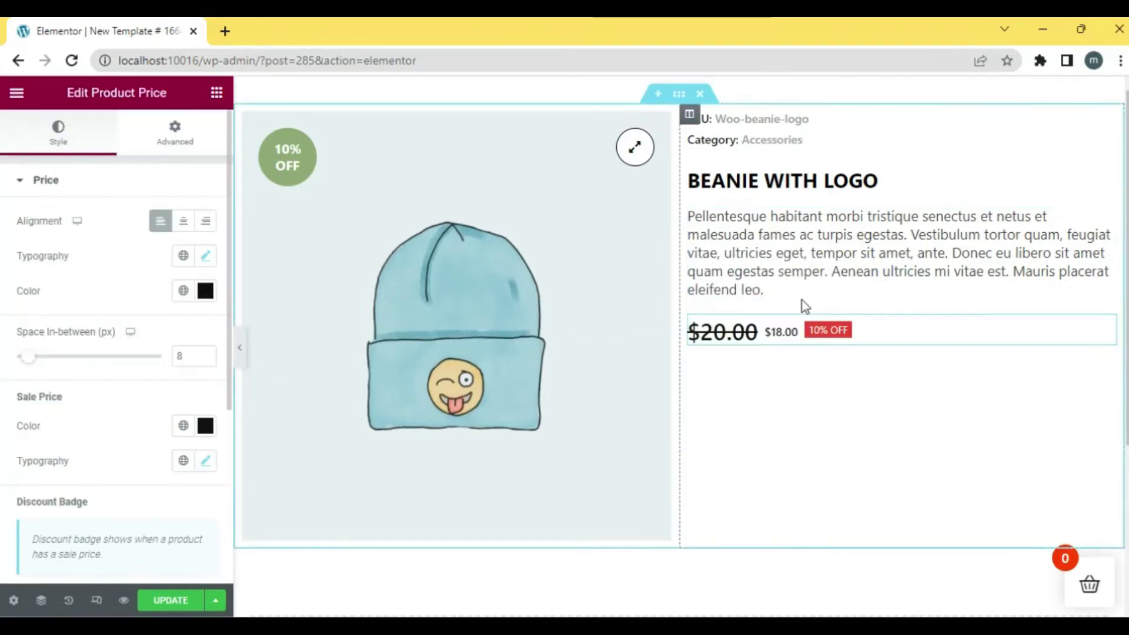
Step: Find the Add To Cart widget among the single-product widgets and place it below the product price
{"action": "left_click", "coordinate": [216, 99]}
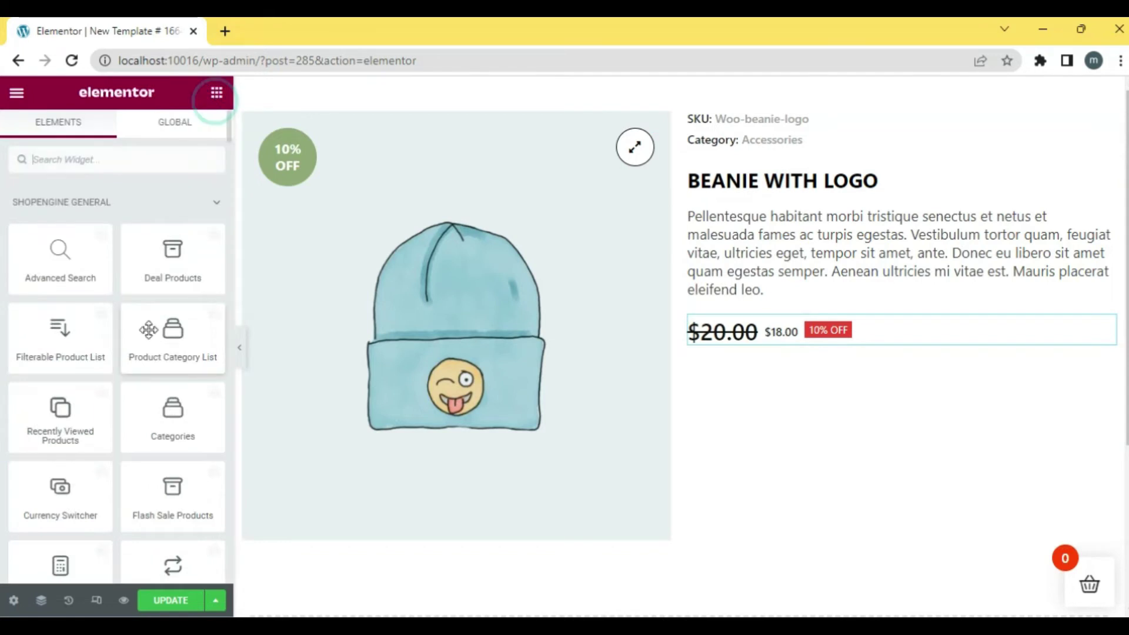
{"action": "scroll", "coordinate": [149, 338], "scroll_direction": "down", "scroll_amount": 5}
{"action": "scroll", "coordinate": [149, 341], "scroll_direction": "down", "scroll_amount": 7}
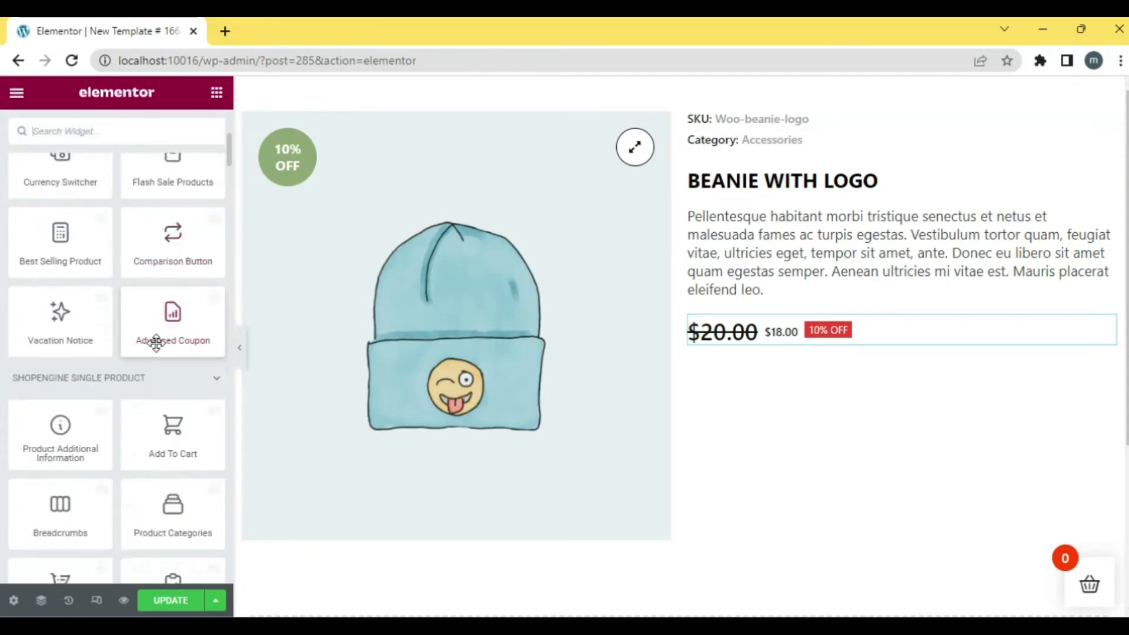
{"action": "scroll", "coordinate": [156, 344], "scroll_direction": "down", "scroll_amount": 2}
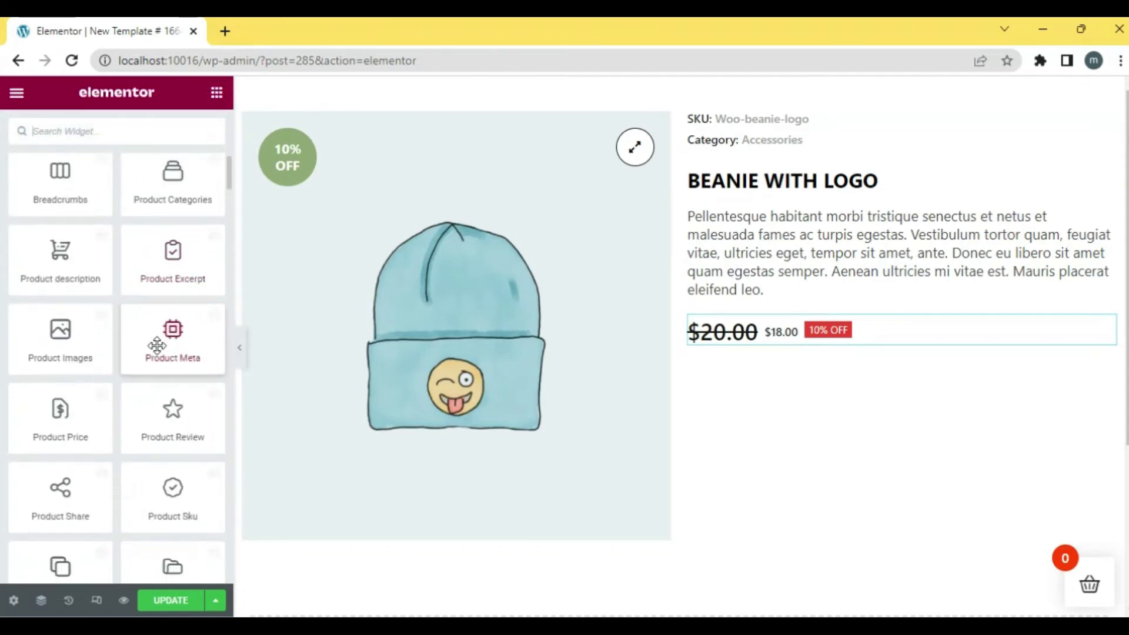
{"action": "scroll", "coordinate": [173, 334], "scroll_direction": "down", "scroll_amount": 8}
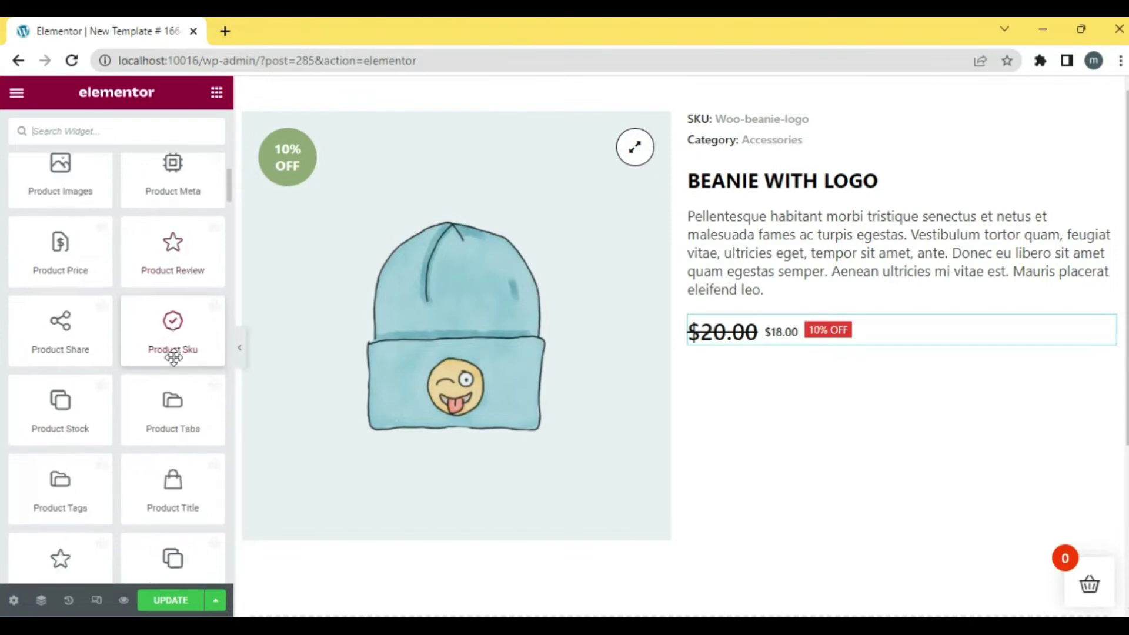
{"action": "scroll", "coordinate": [172, 367], "scroll_direction": "up", "scroll_amount": 12}
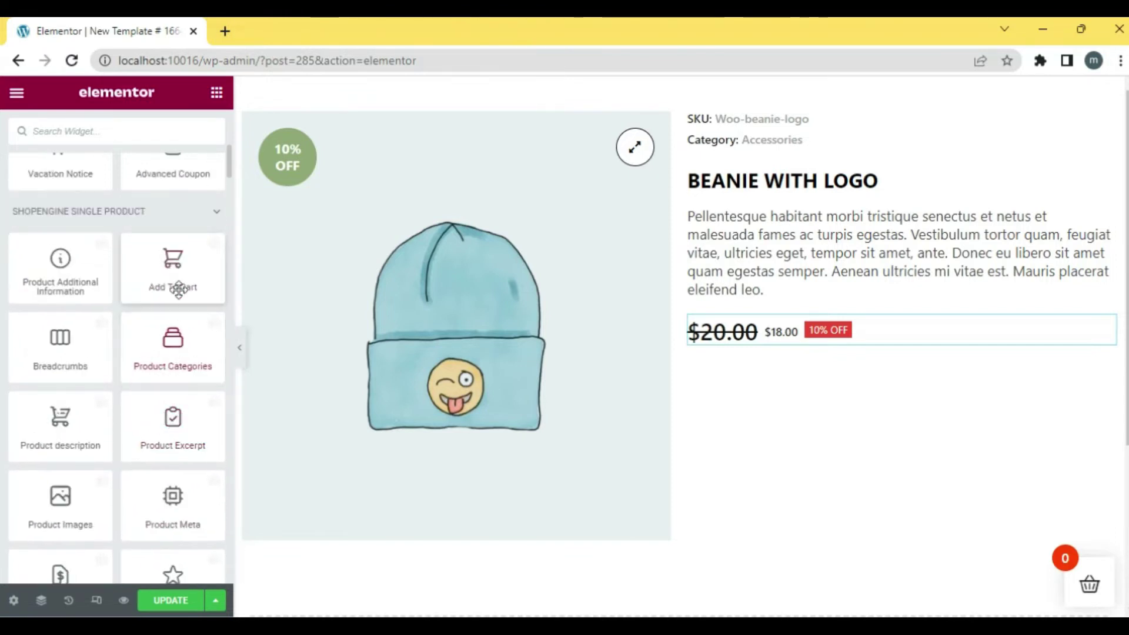
{"action": "left_click_drag", "start_coordinate": [176, 288], "coordinate": [801, 340]}
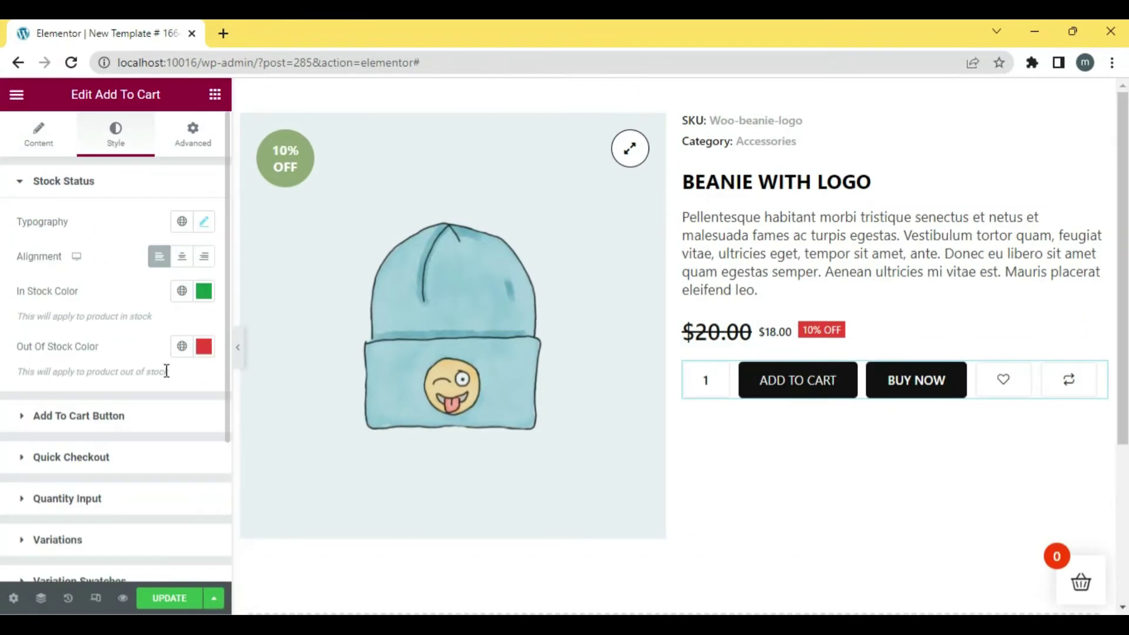
{"action": "scroll", "coordinate": [163, 394], "scroll_direction": "down", "scroll_amount": 3}
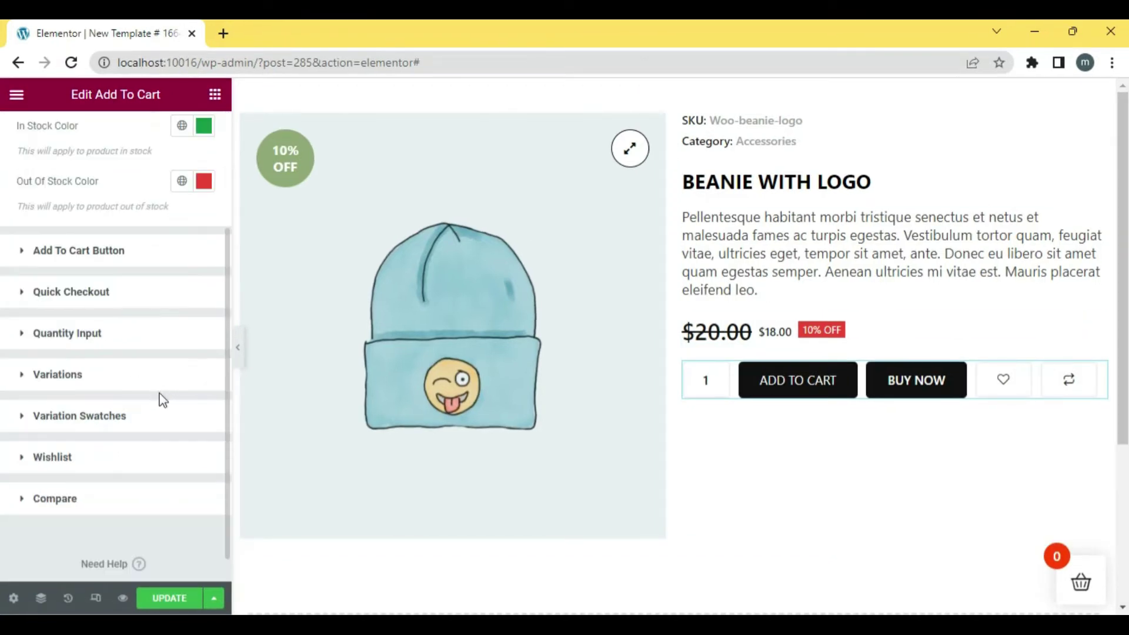
{"action": "scroll", "coordinate": [160, 403], "scroll_direction": "down", "scroll_amount": 1}
{"action": "scroll", "coordinate": [176, 391], "scroll_direction": "up", "scroll_amount": 4}
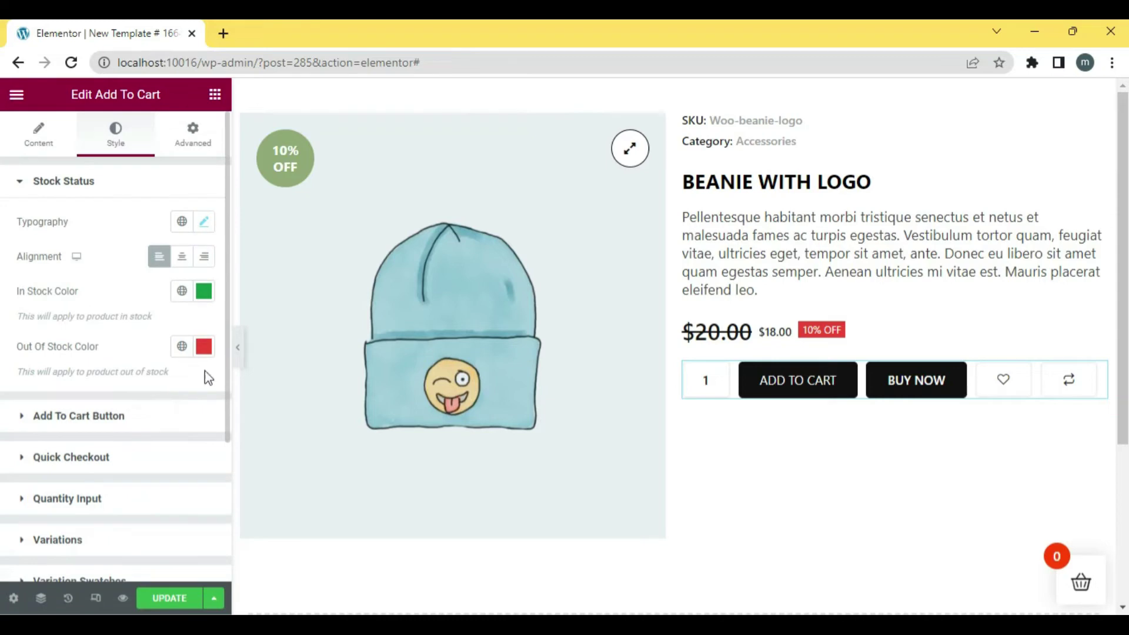
Step: Left-align the product title and change its color to dark red
{"action": "left_click", "coordinate": [786, 180]}
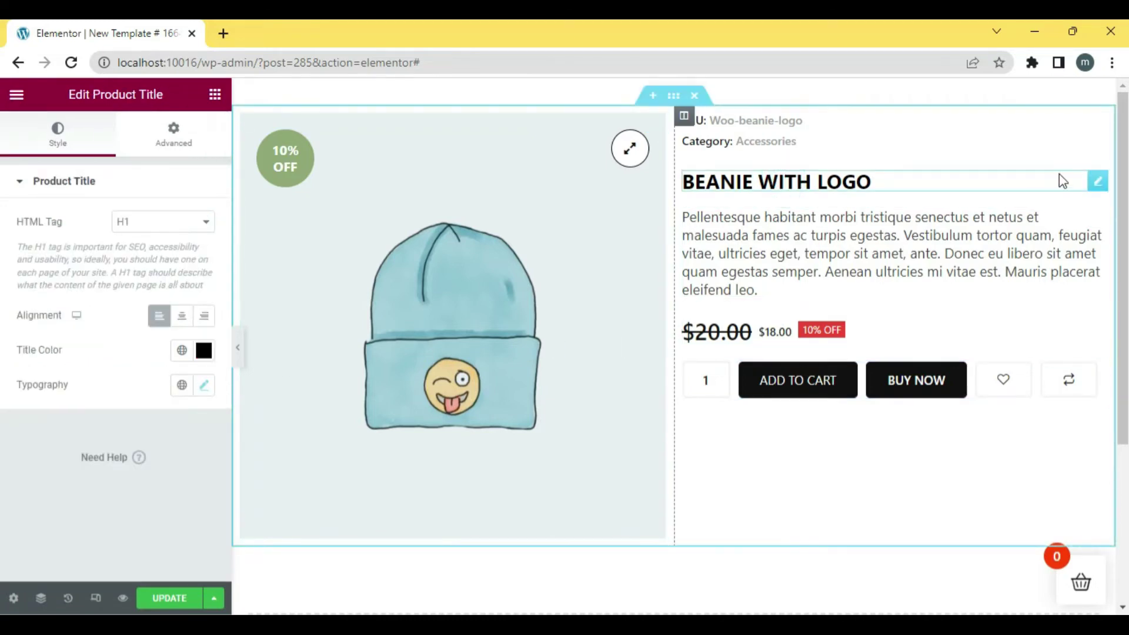
{"action": "left_click", "coordinate": [182, 316]}
{"action": "left_click", "coordinate": [159, 316]}
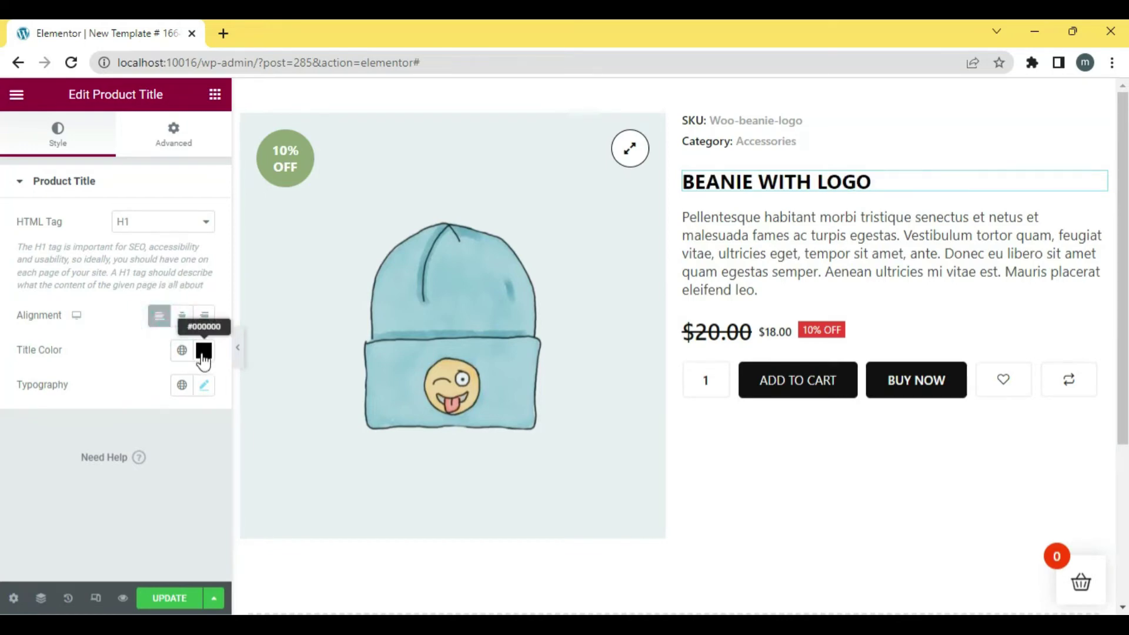
{"action": "left_click", "coordinate": [204, 351]}
{"action": "left_click", "coordinate": [289, 447]}
{"action": "left_click_drag", "start_coordinate": [288, 447], "coordinate": [290, 465]}
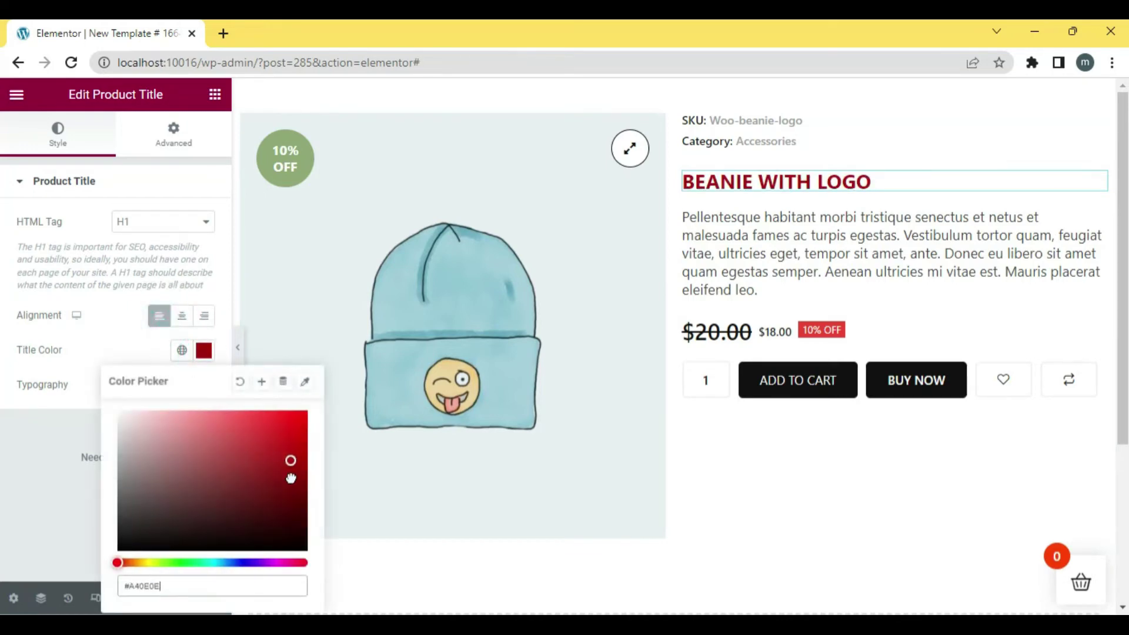
{"action": "left_click", "coordinate": [82, 328]}
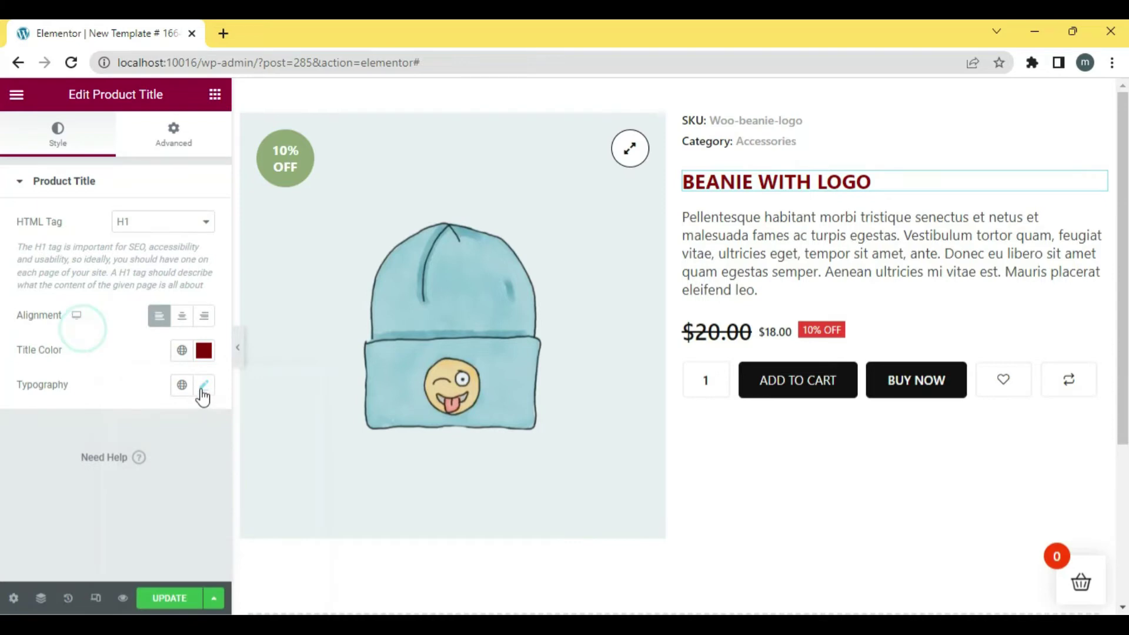
Step: Try absolute positioning for the product title and set its position back to Default
{"action": "left_click", "coordinate": [170, 140]}
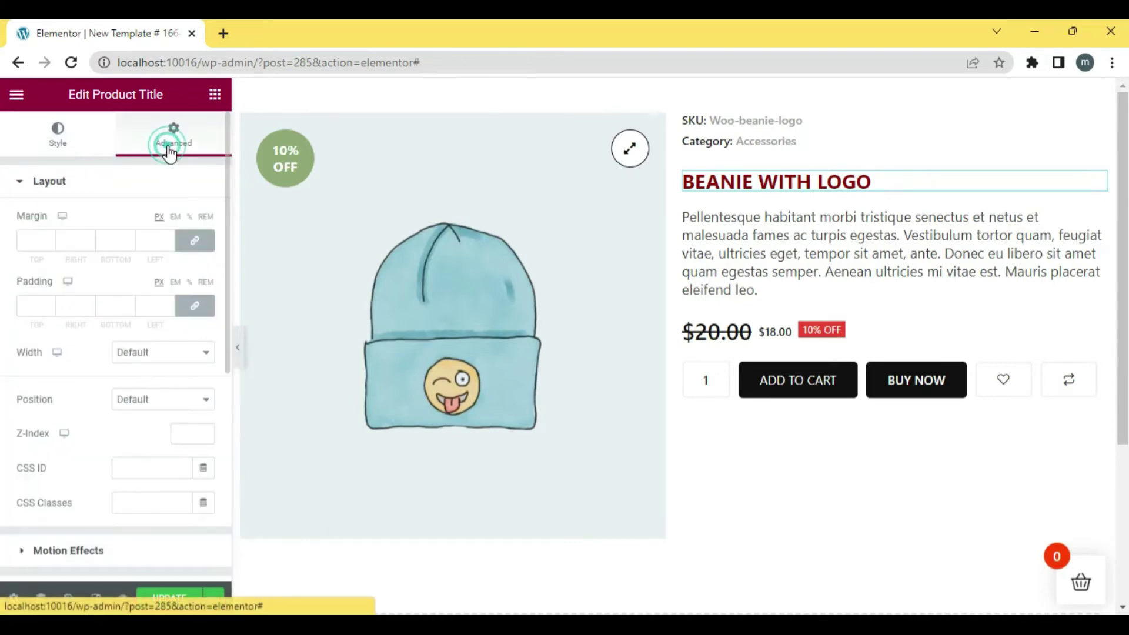
{"action": "left_click", "coordinate": [188, 400]}
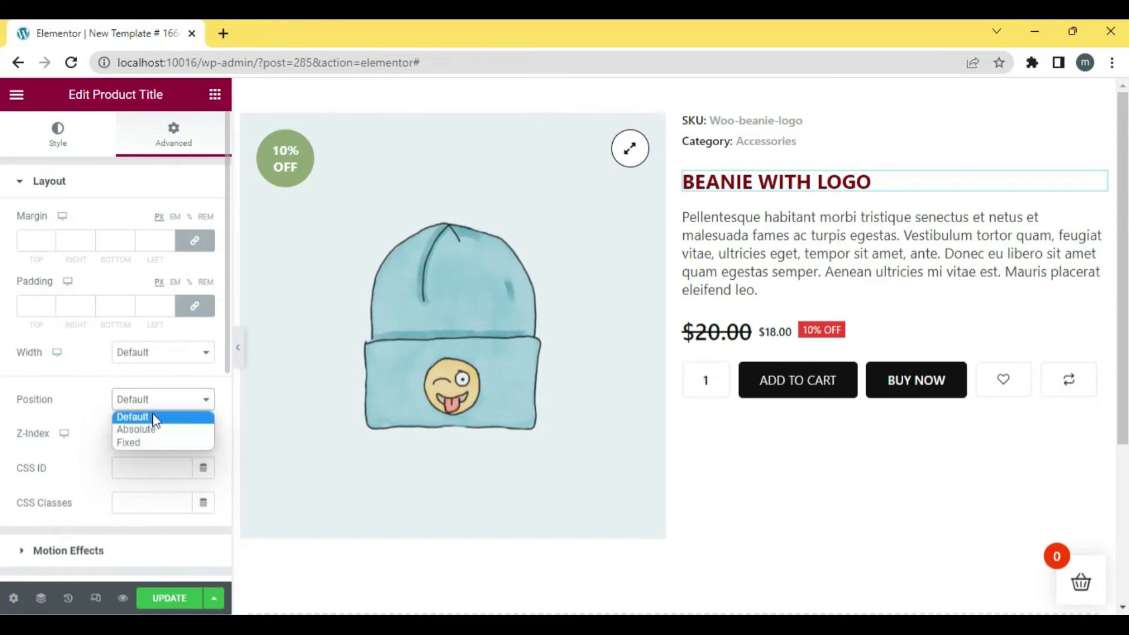
{"action": "left_click", "coordinate": [147, 429]}
{"action": "left_click", "coordinate": [160, 358]}
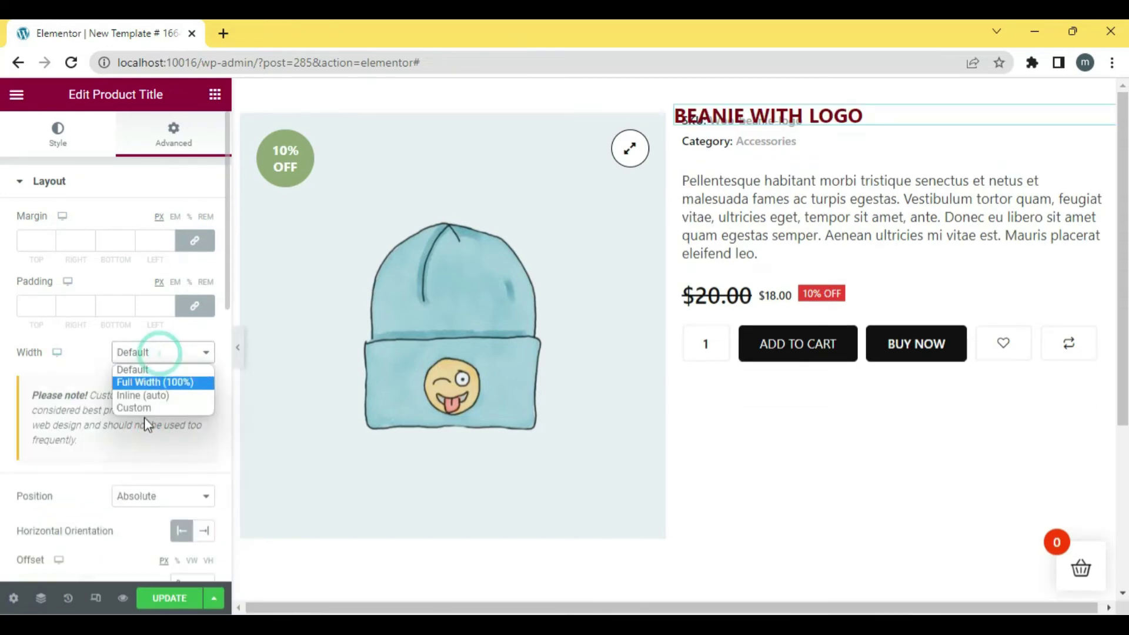
{"action": "left_click", "coordinate": [160, 499]}
{"action": "left_click", "coordinate": [154, 513]}
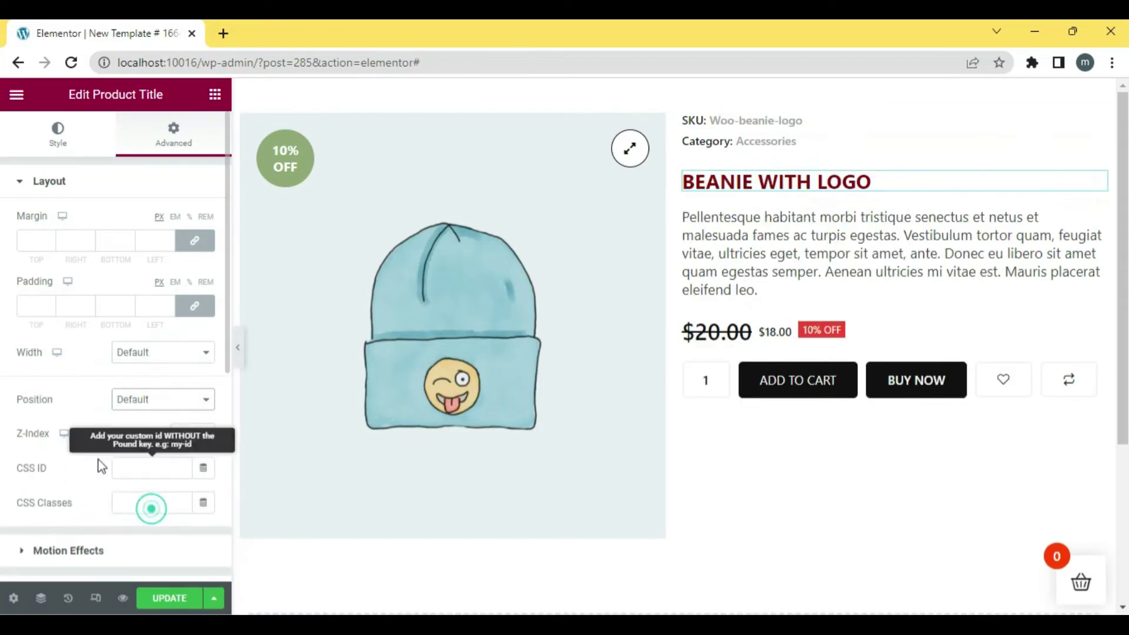
{"action": "scroll", "coordinate": [151, 506], "scroll_direction": "down", "scroll_amount": 2}
{"action": "scroll", "coordinate": [151, 506], "scroll_direction": "up", "scroll_amount": 2}
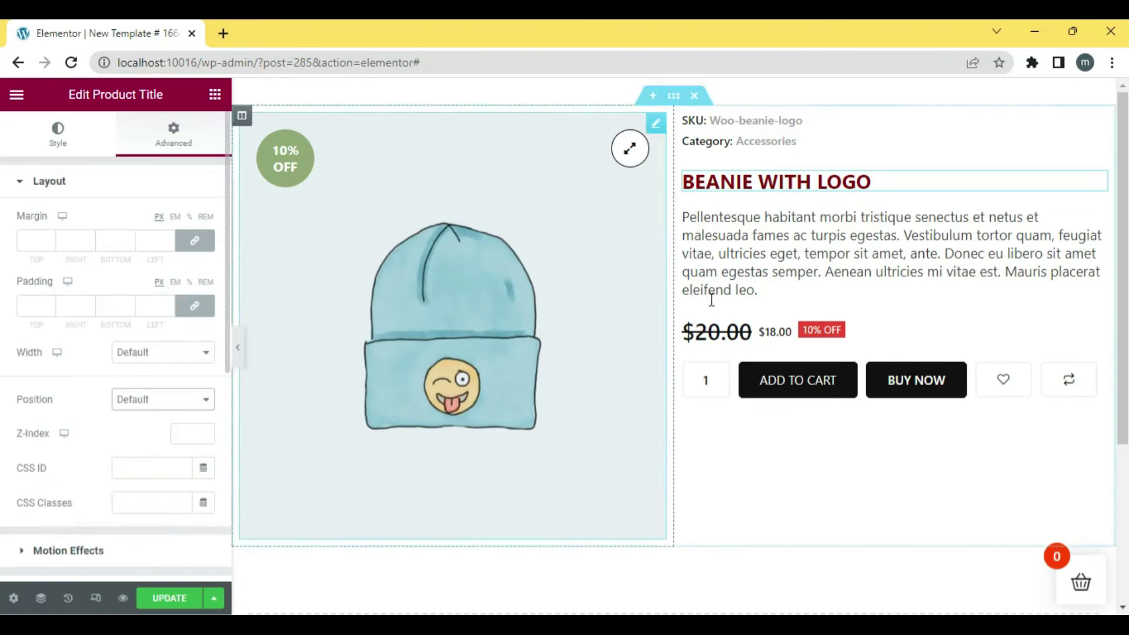
Step: Change the background color of the product price's discount badge to blue (#3542EA)
{"action": "left_click", "coordinate": [758, 325]}
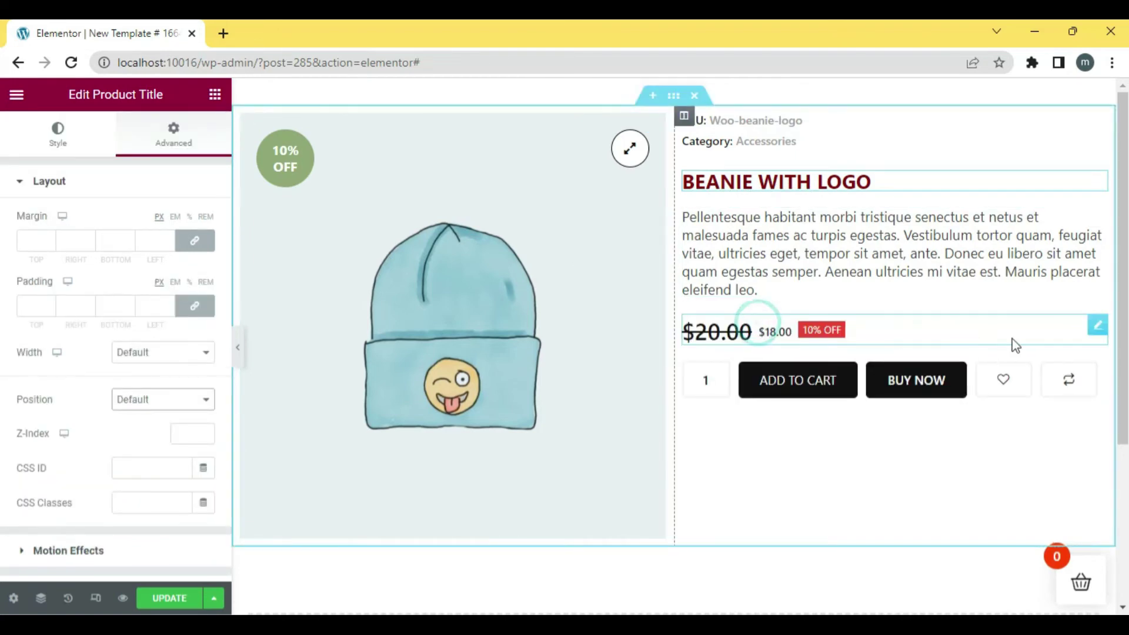
{"action": "left_click", "coordinate": [1099, 327]}
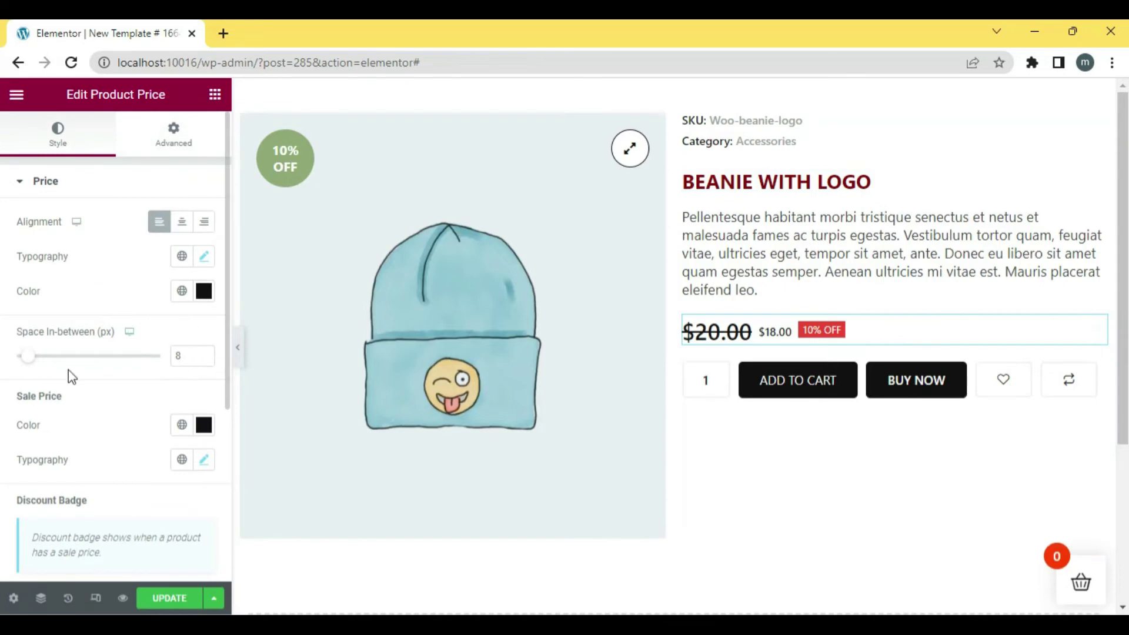
{"action": "left_click_drag", "start_coordinate": [28, 364], "coordinate": [30, 371]}
{"action": "scroll", "coordinate": [199, 435], "scroll_direction": "down", "scroll_amount": 4}
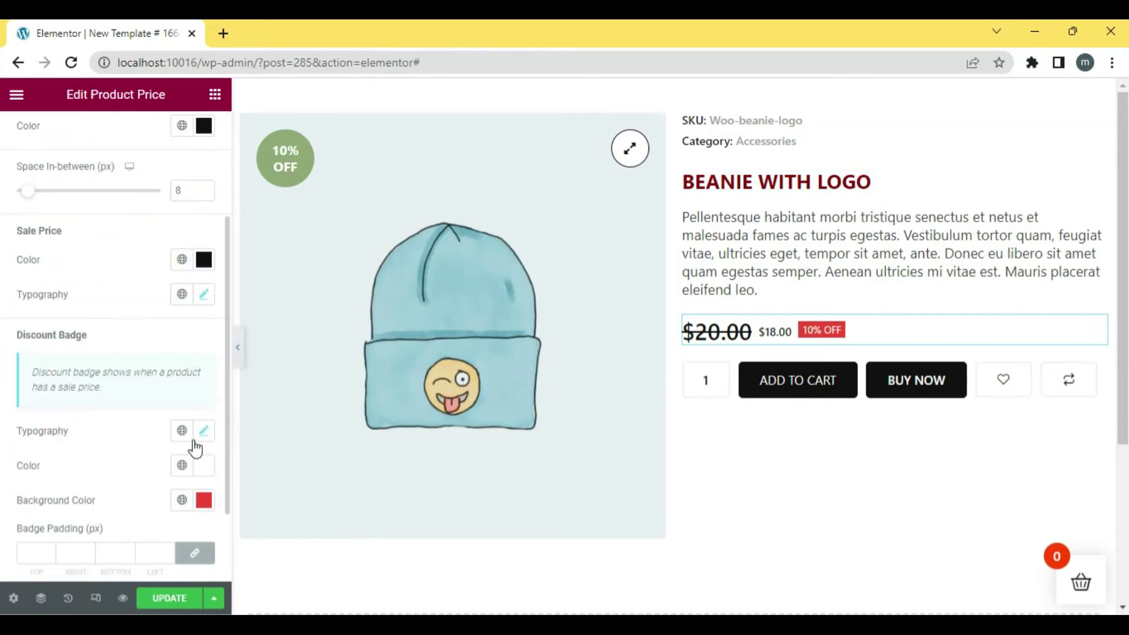
{"action": "left_click", "coordinate": [203, 421]}
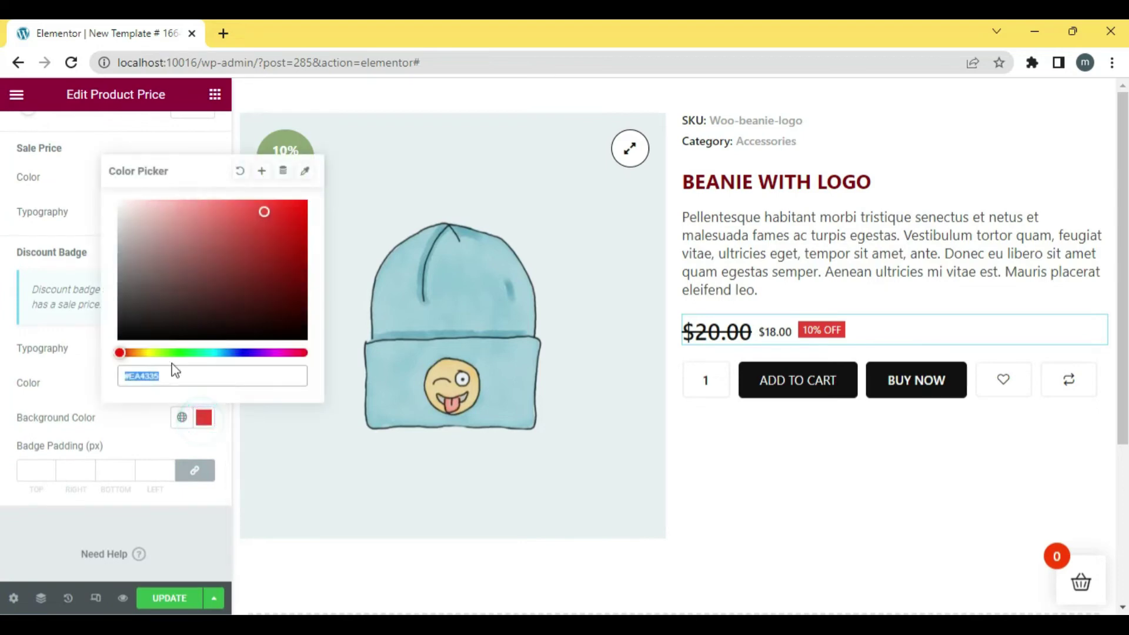
{"action": "left_click_drag", "start_coordinate": [119, 353], "coordinate": [243, 369]}
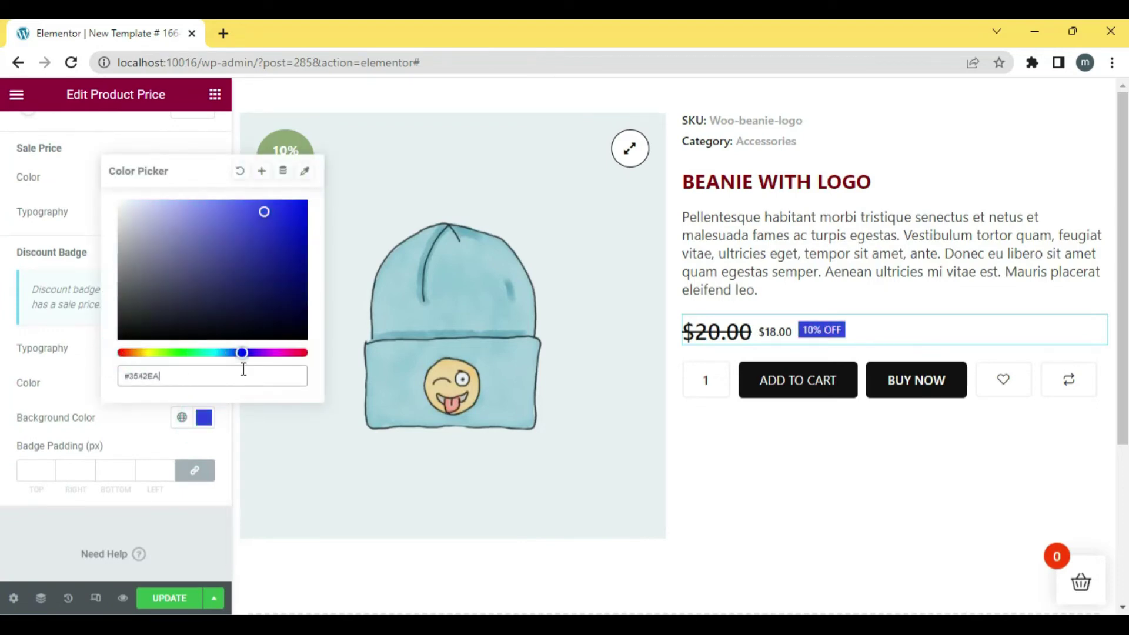
{"action": "left_click", "coordinate": [222, 450]}
{"action": "scroll", "coordinate": [141, 412], "scroll_direction": "up", "scroll_amount": 2}
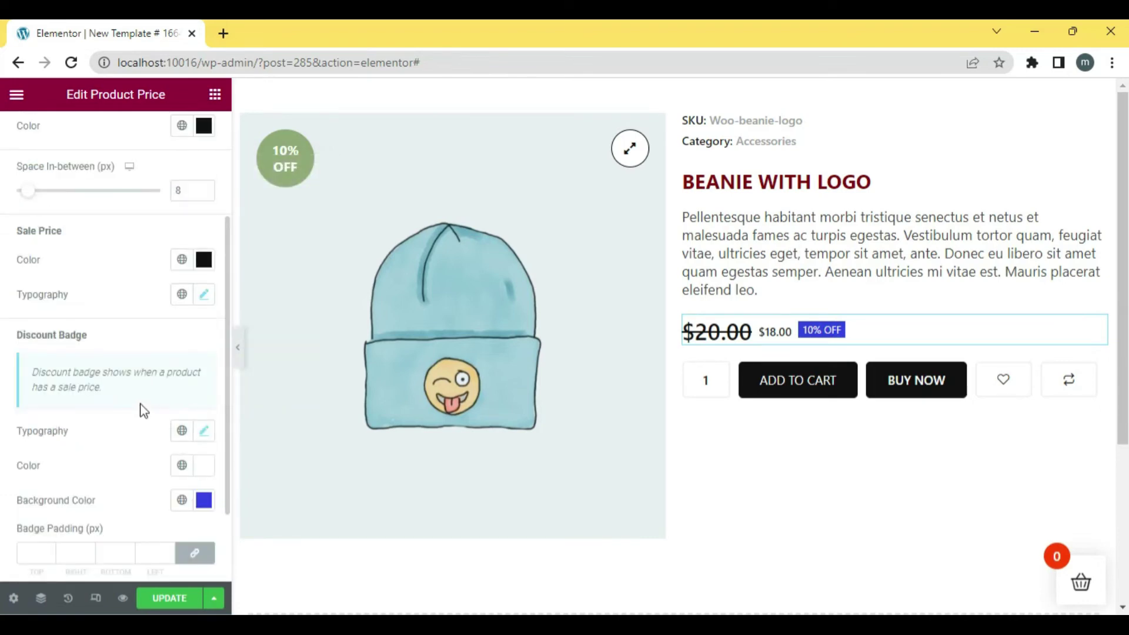
{"action": "scroll", "coordinate": [144, 411], "scroll_direction": "up", "scroll_amount": 3}
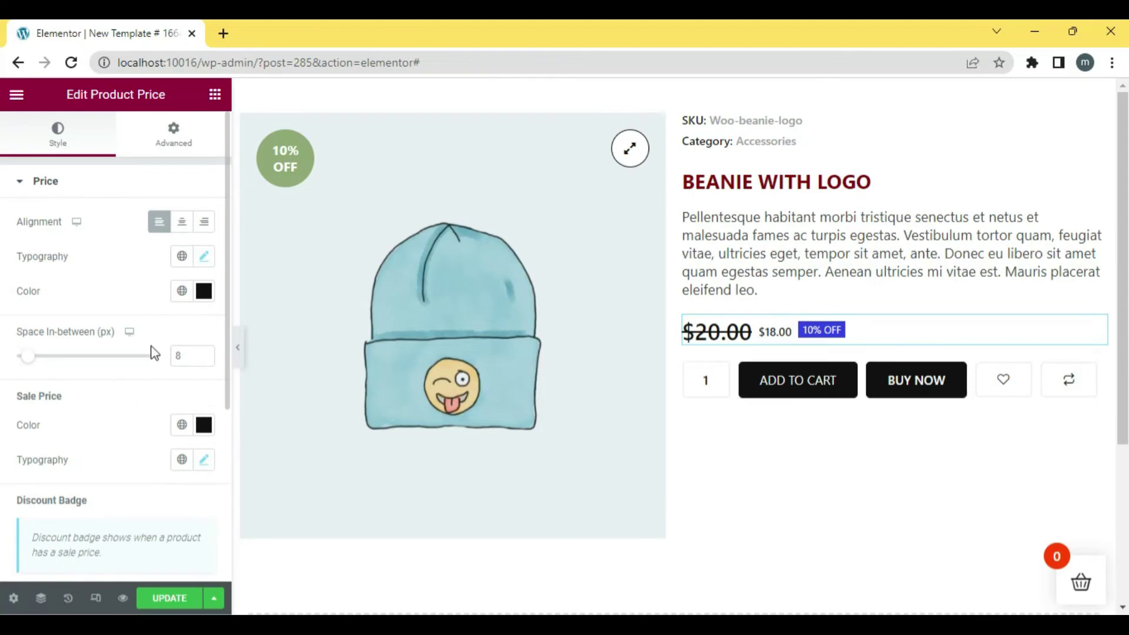
{"action": "left_click", "coordinate": [872, 281]}
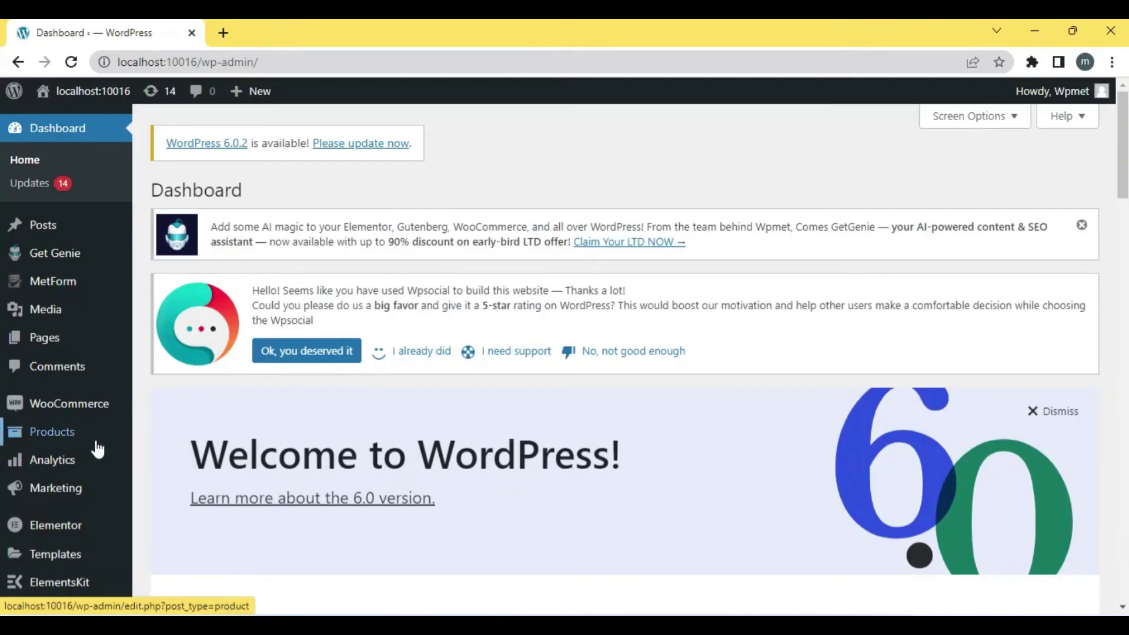
Step: Go to ShopEngine's Builder Templates in the WordPress dashboard and start a new template
{"action": "scroll", "coordinate": [93, 448], "scroll_direction": "down", "scroll_amount": 2}
{"action": "mouse_move", "coordinate": [84, 540]}
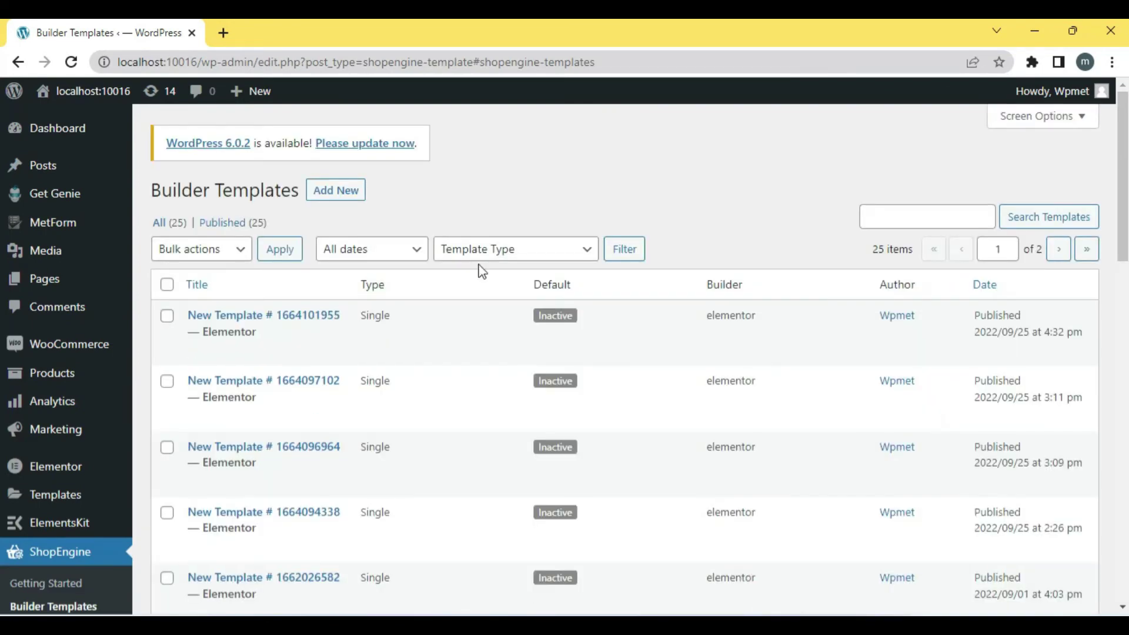
{"action": "left_click", "coordinate": [335, 190]}
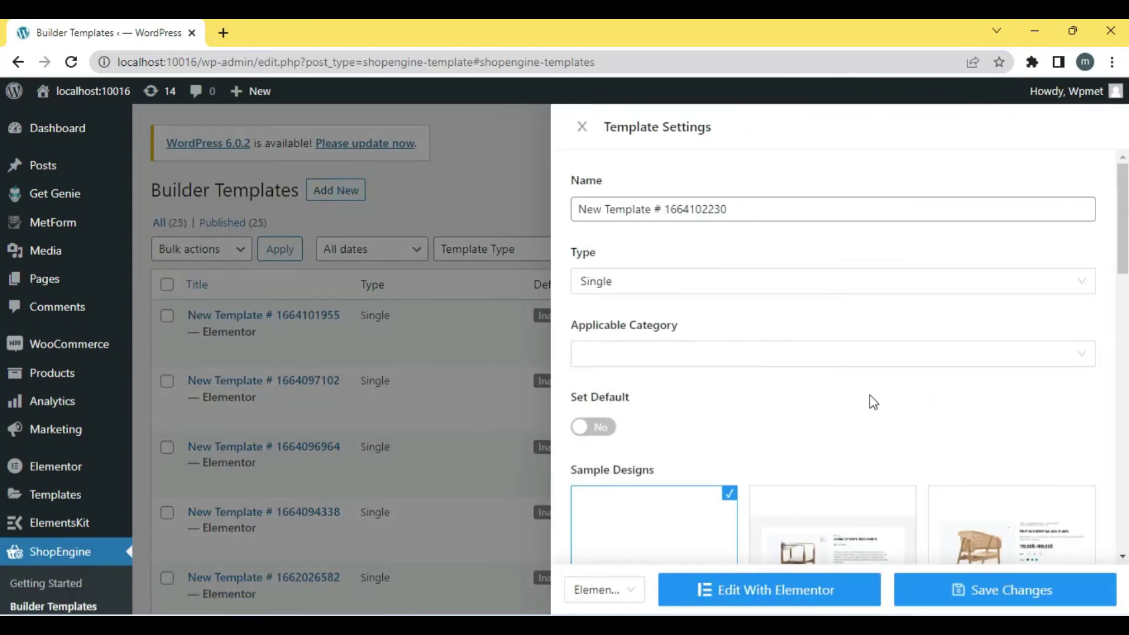
Step: Choose the Single Design 2 sample for the new single template and open it for editing with Elementor
{"action": "scroll", "coordinate": [853, 364], "scroll_direction": "down", "scroll_amount": 4}
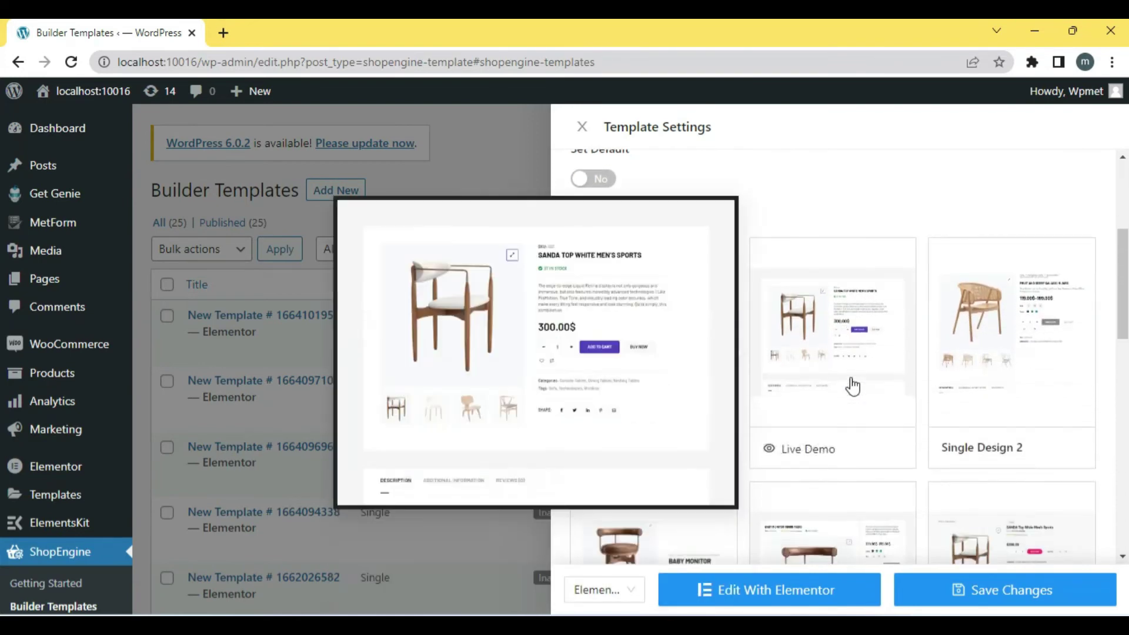
{"action": "scroll", "coordinate": [1020, 400], "scroll_direction": "down", "scroll_amount": 2}
{"action": "mouse_move", "coordinate": [1046, 528]}
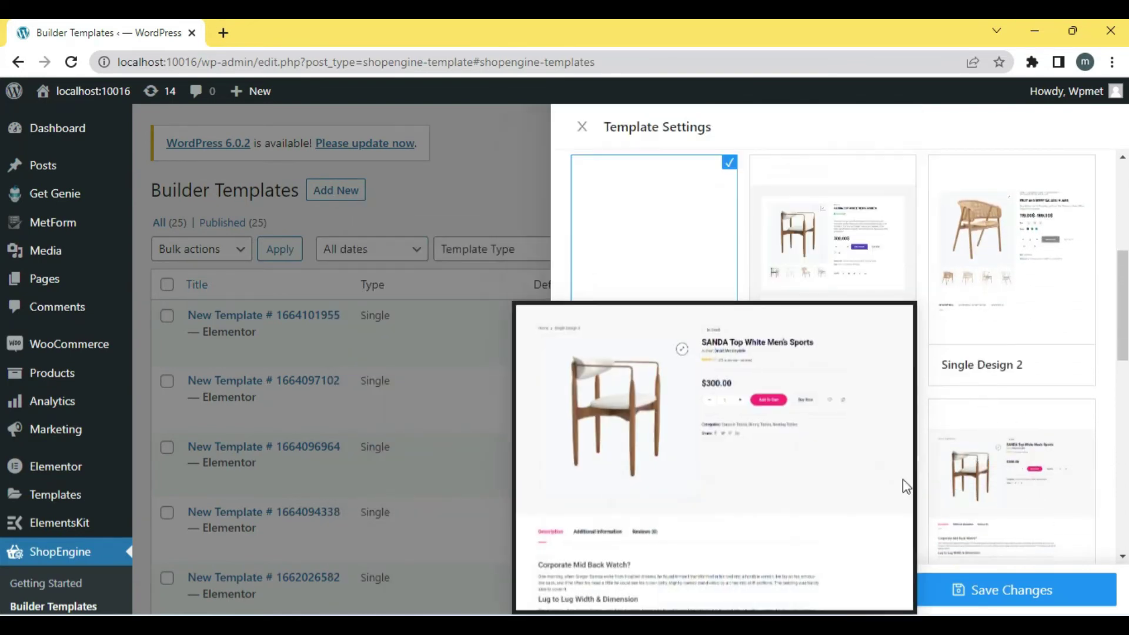
{"action": "left_click", "coordinate": [986, 320]}
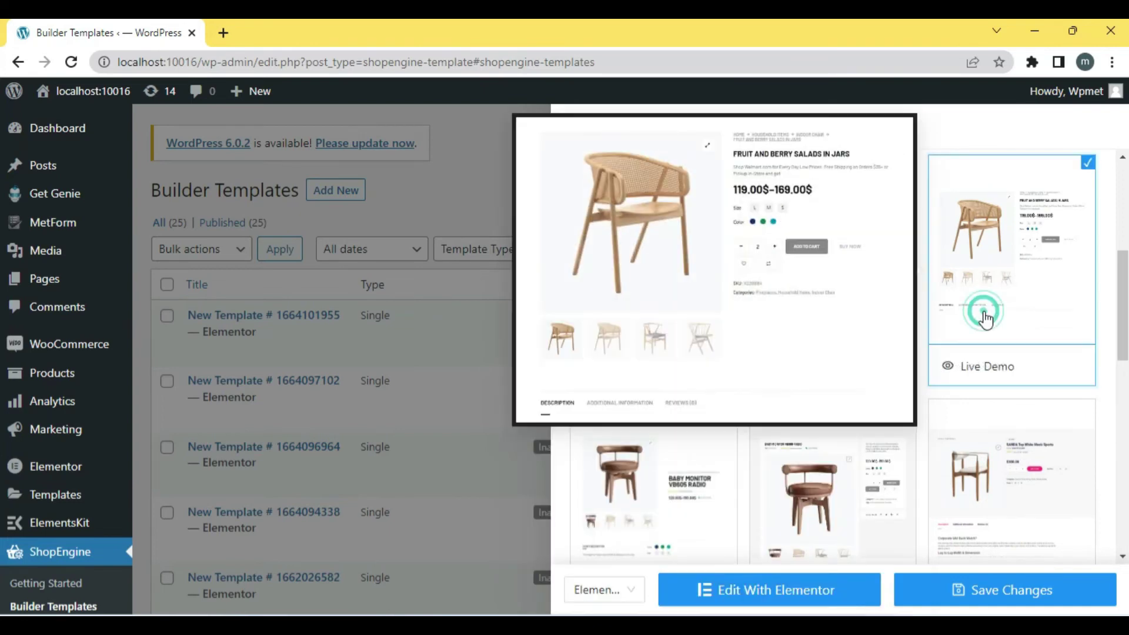
{"action": "left_click", "coordinate": [836, 590]}
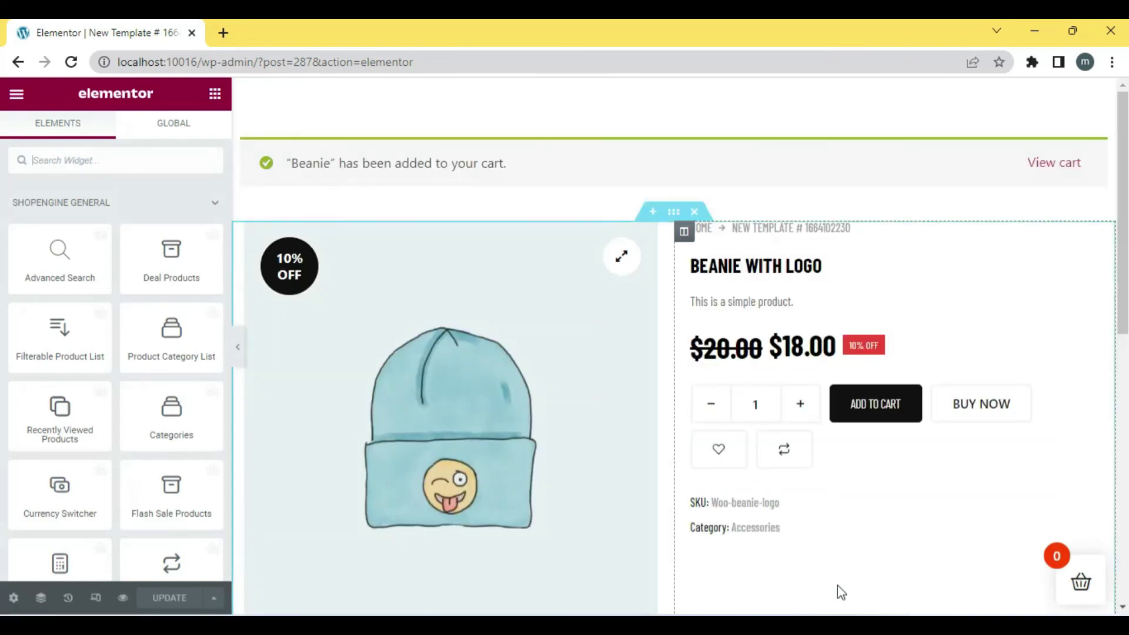
Step: Look over the ready-made product page layout from the cart notice down to the description and review tabs
{"action": "scroll", "coordinate": [1044, 462], "scroll_direction": "down", "scroll_amount": 3}
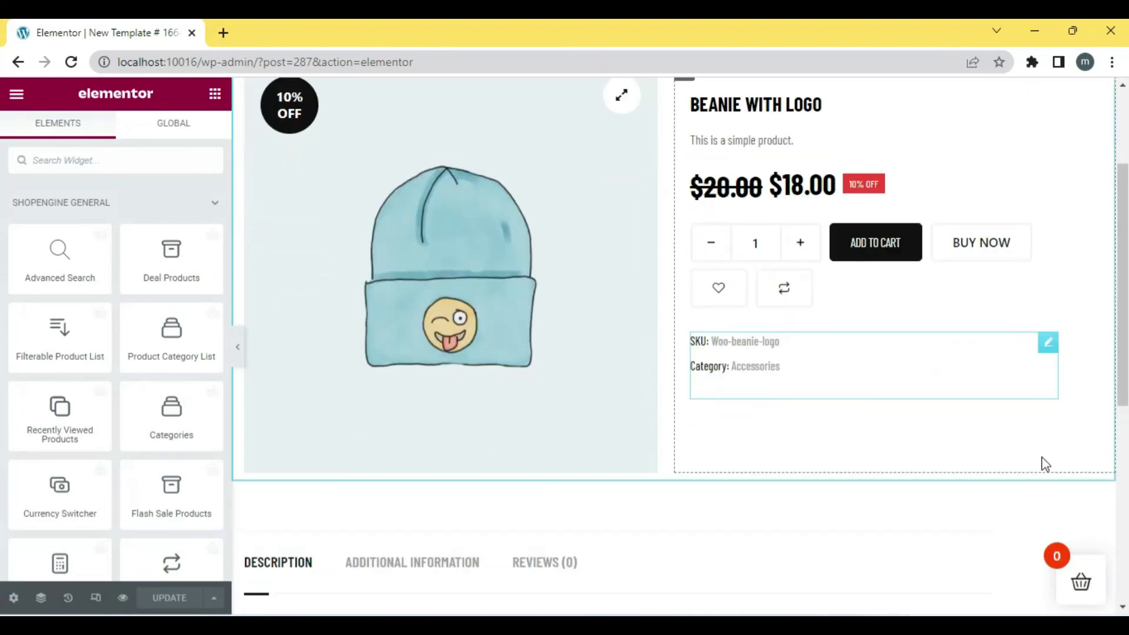
{"action": "scroll", "coordinate": [1033, 462], "scroll_direction": "down", "scroll_amount": 3}
{"action": "scroll", "coordinate": [1030, 465], "scroll_direction": "up", "scroll_amount": 4}
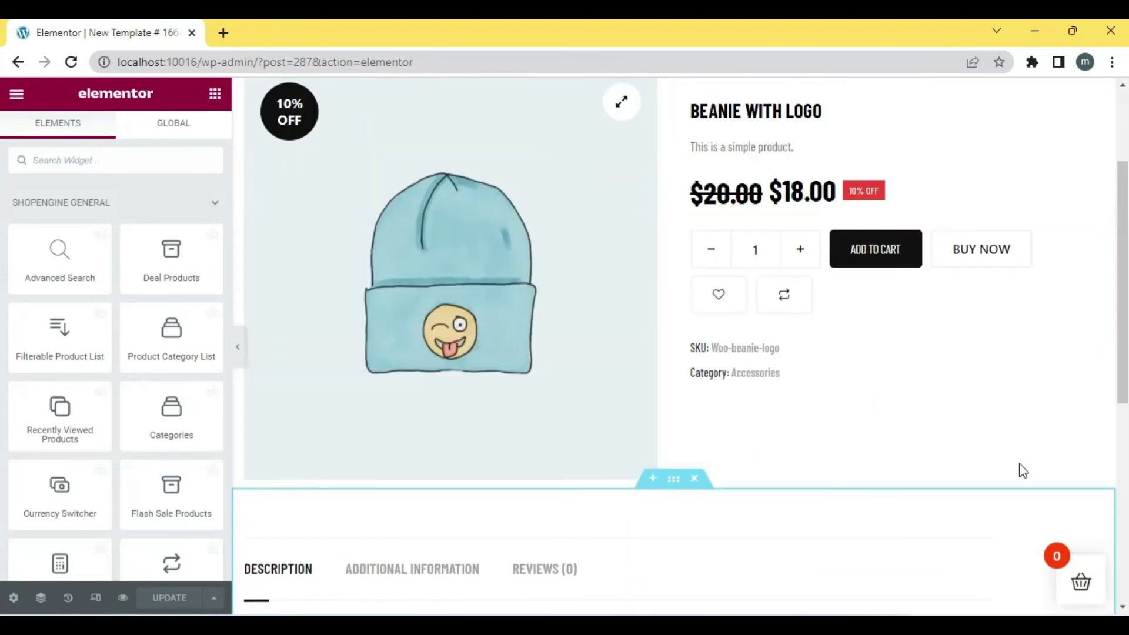
{"action": "scroll", "coordinate": [941, 424], "scroll_direction": "up", "scroll_amount": 3}
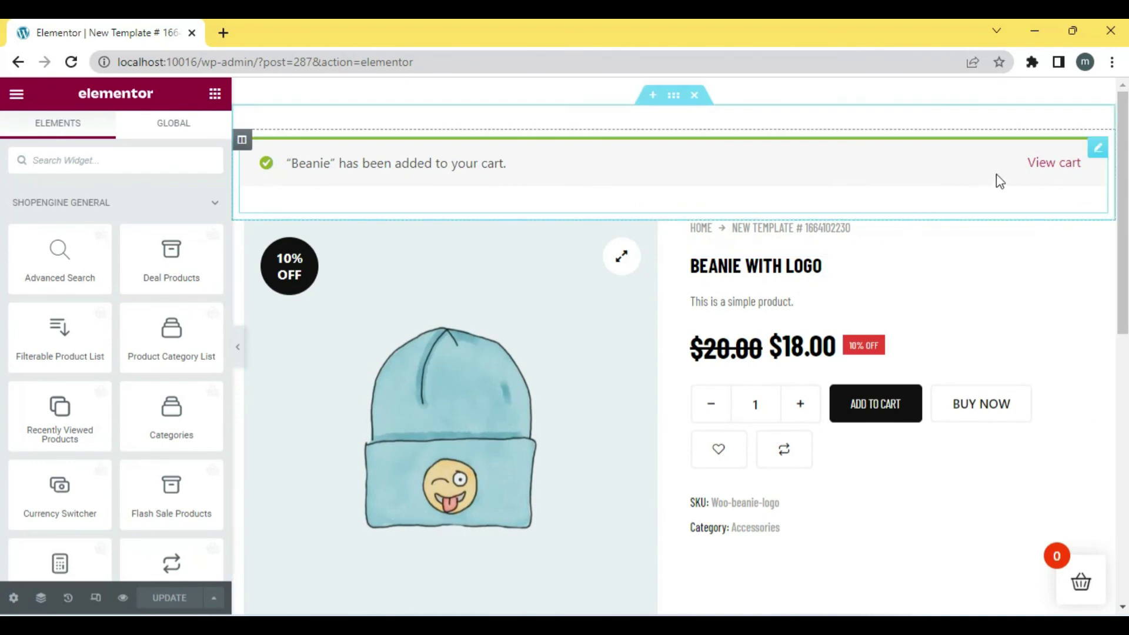
{"action": "scroll", "coordinate": [970, 212], "scroll_direction": "down", "scroll_amount": 3}
{"action": "scroll", "coordinate": [765, 171], "scroll_direction": "up", "scroll_amount": 2}
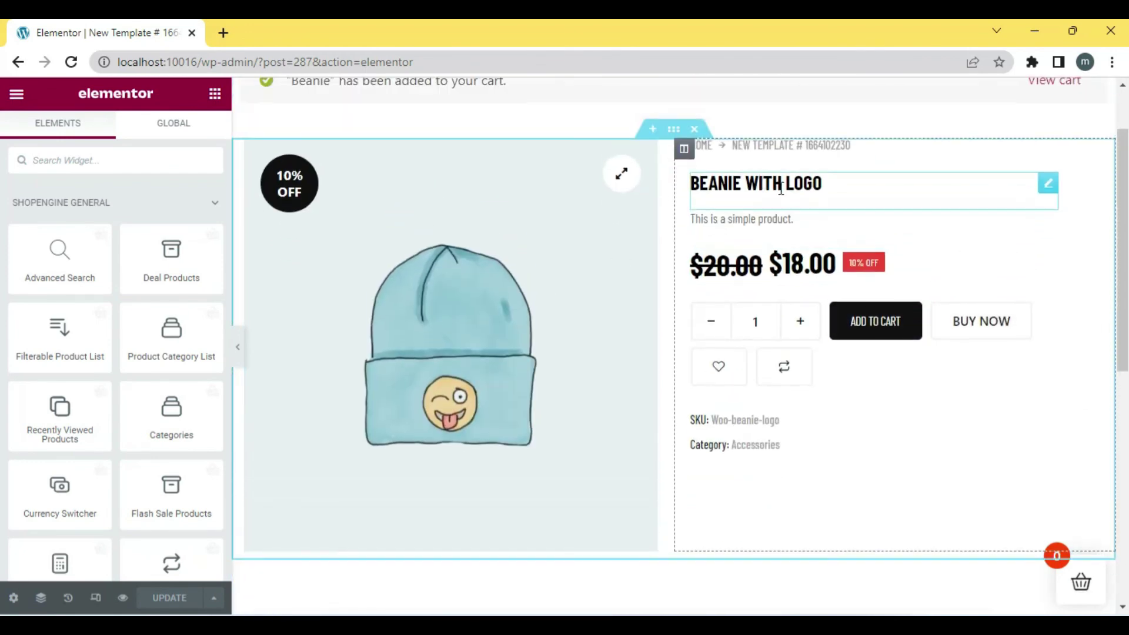
Step: Open the style settings of the product title and the product price and review the price and discount badge options
{"action": "left_click", "coordinate": [783, 179]}
{"action": "left_click", "coordinate": [826, 183]}
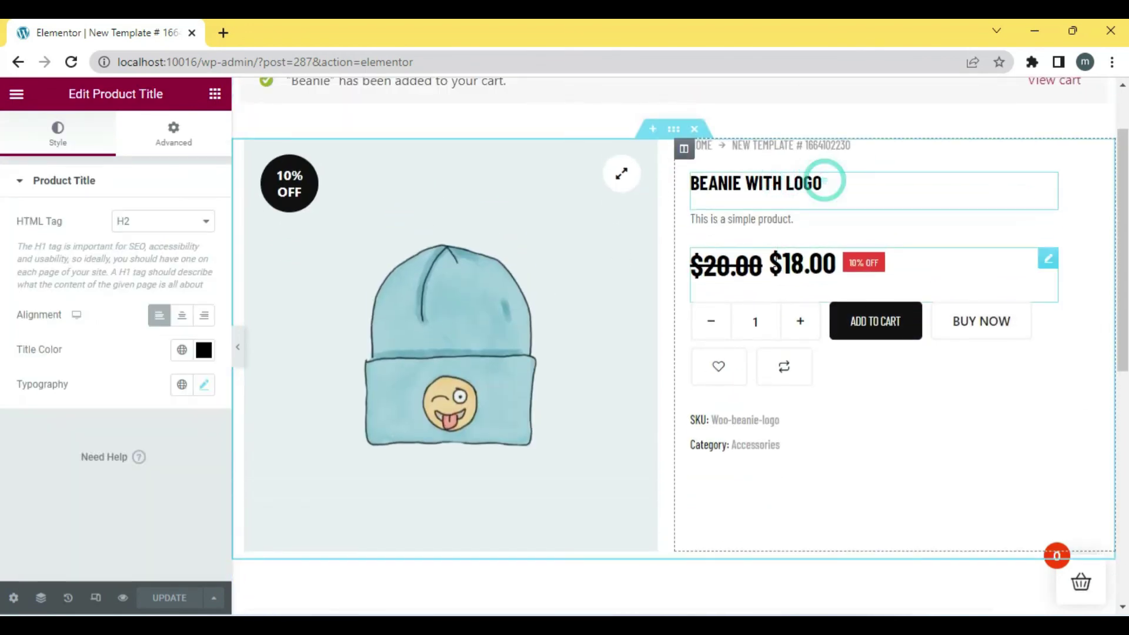
{"action": "left_click", "coordinate": [817, 274]}
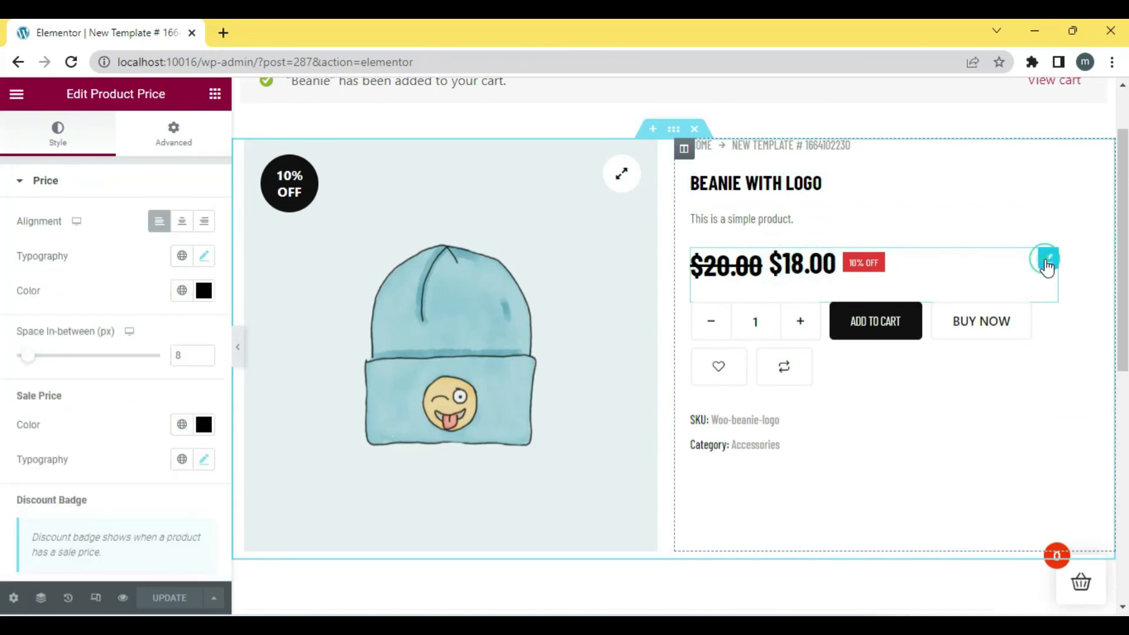
{"action": "scroll", "coordinate": [187, 419], "scroll_direction": "down", "scroll_amount": 3}
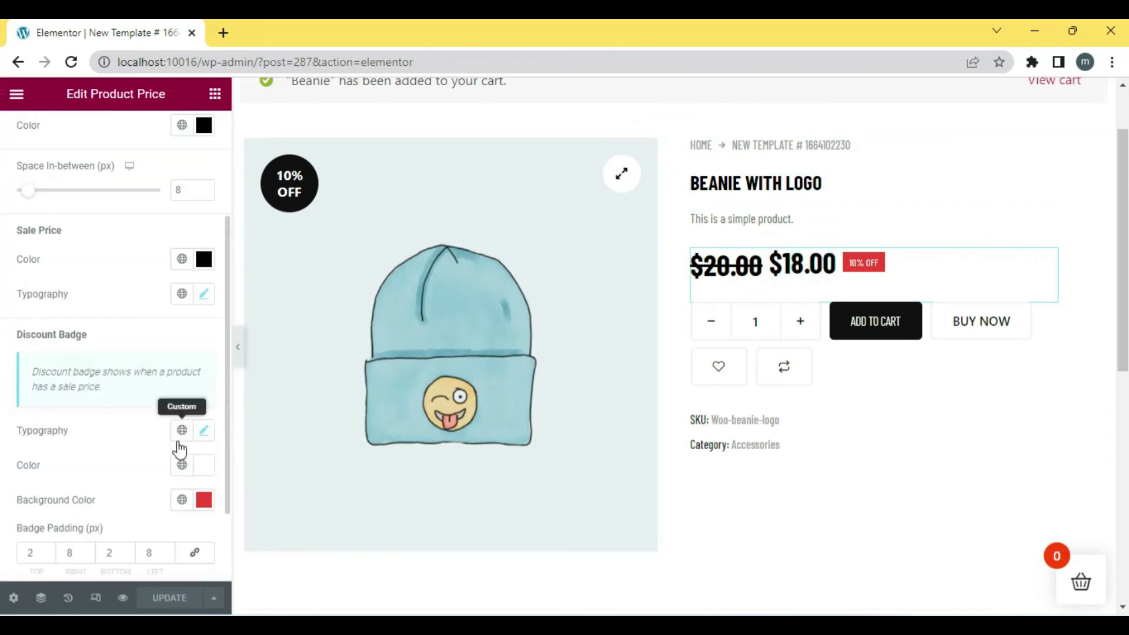
{"action": "scroll", "coordinate": [158, 441], "scroll_direction": "down", "scroll_amount": 2}
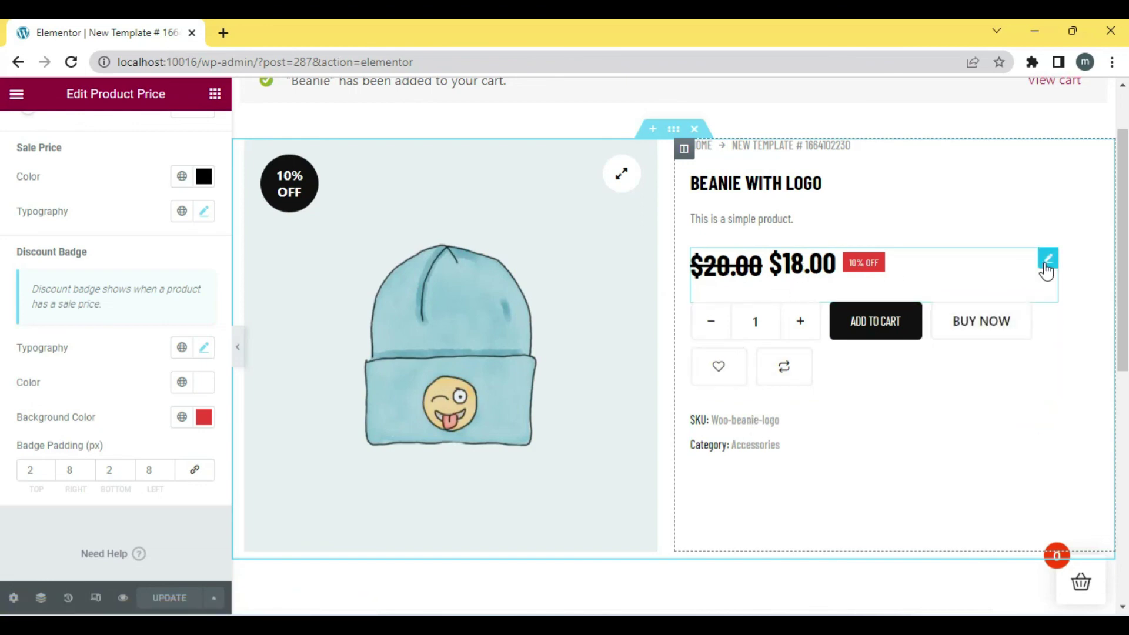
{"action": "scroll", "coordinate": [143, 315], "scroll_direction": "down", "scroll_amount": 1}
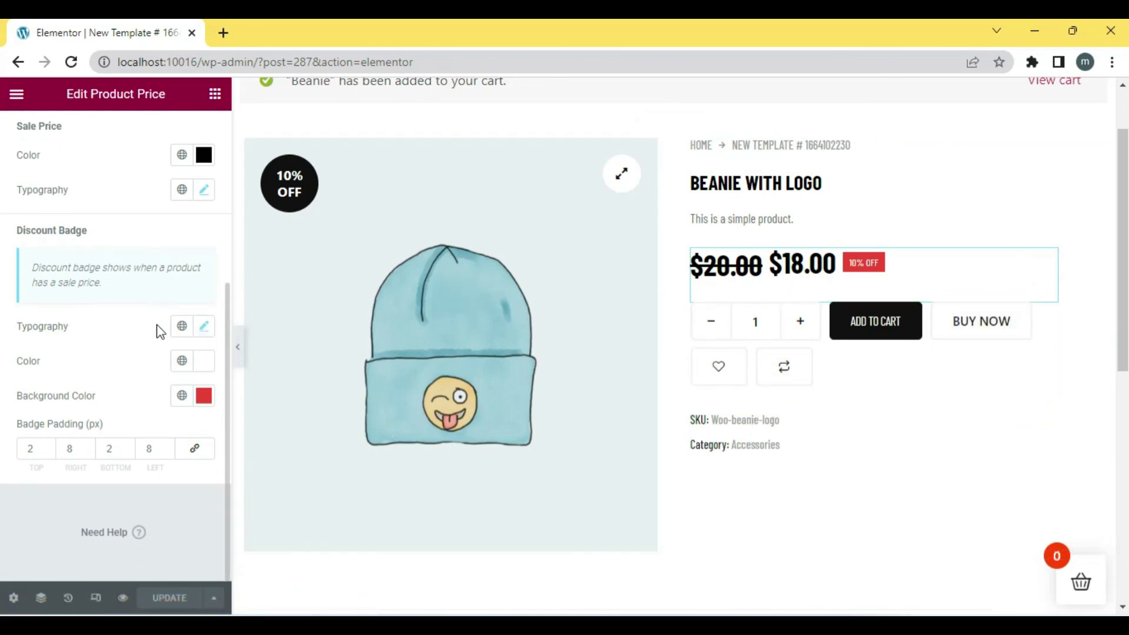
{"action": "scroll", "coordinate": [159, 337], "scroll_direction": "up", "scroll_amount": 3}
{"action": "scroll", "coordinate": [162, 333], "scroll_direction": "up", "scroll_amount": 3}
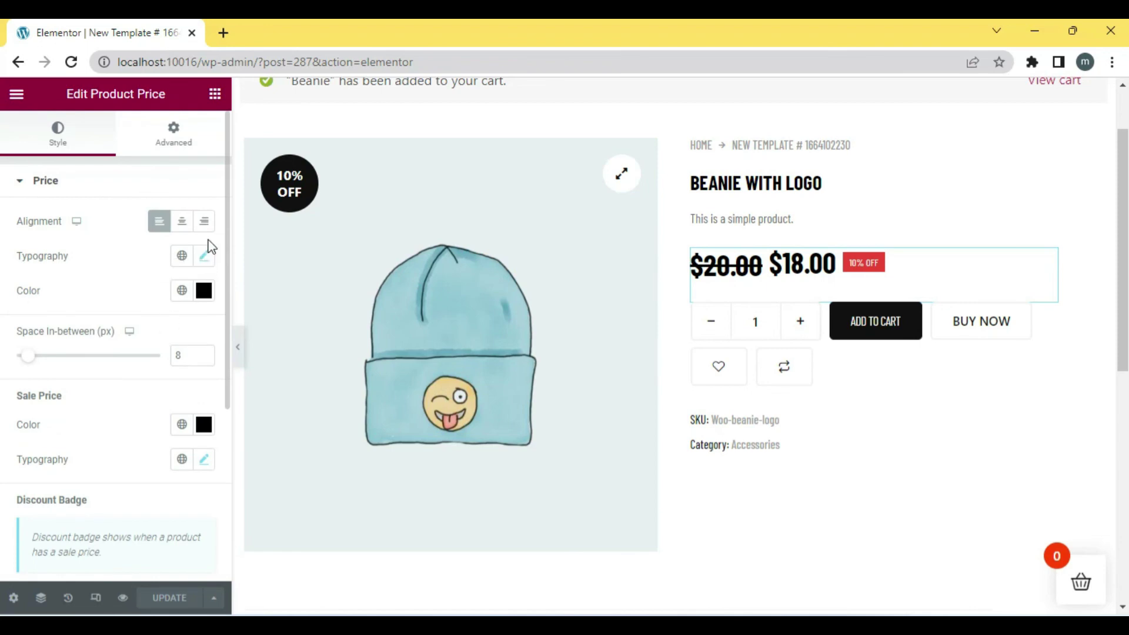